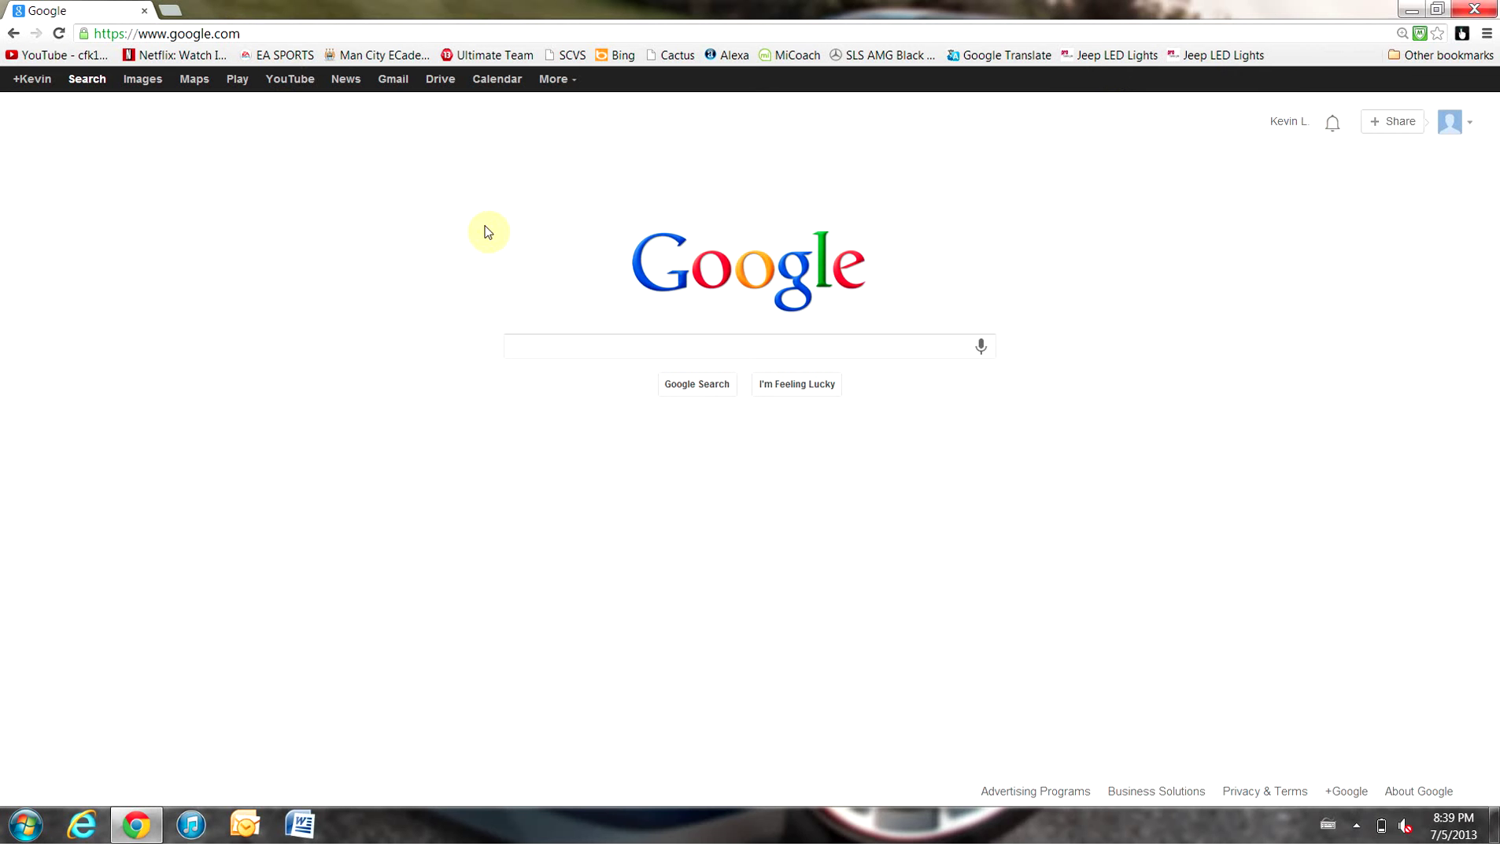
Open Google Drive from the Google bar and download the Drive for PC installer
left_click(440, 82)
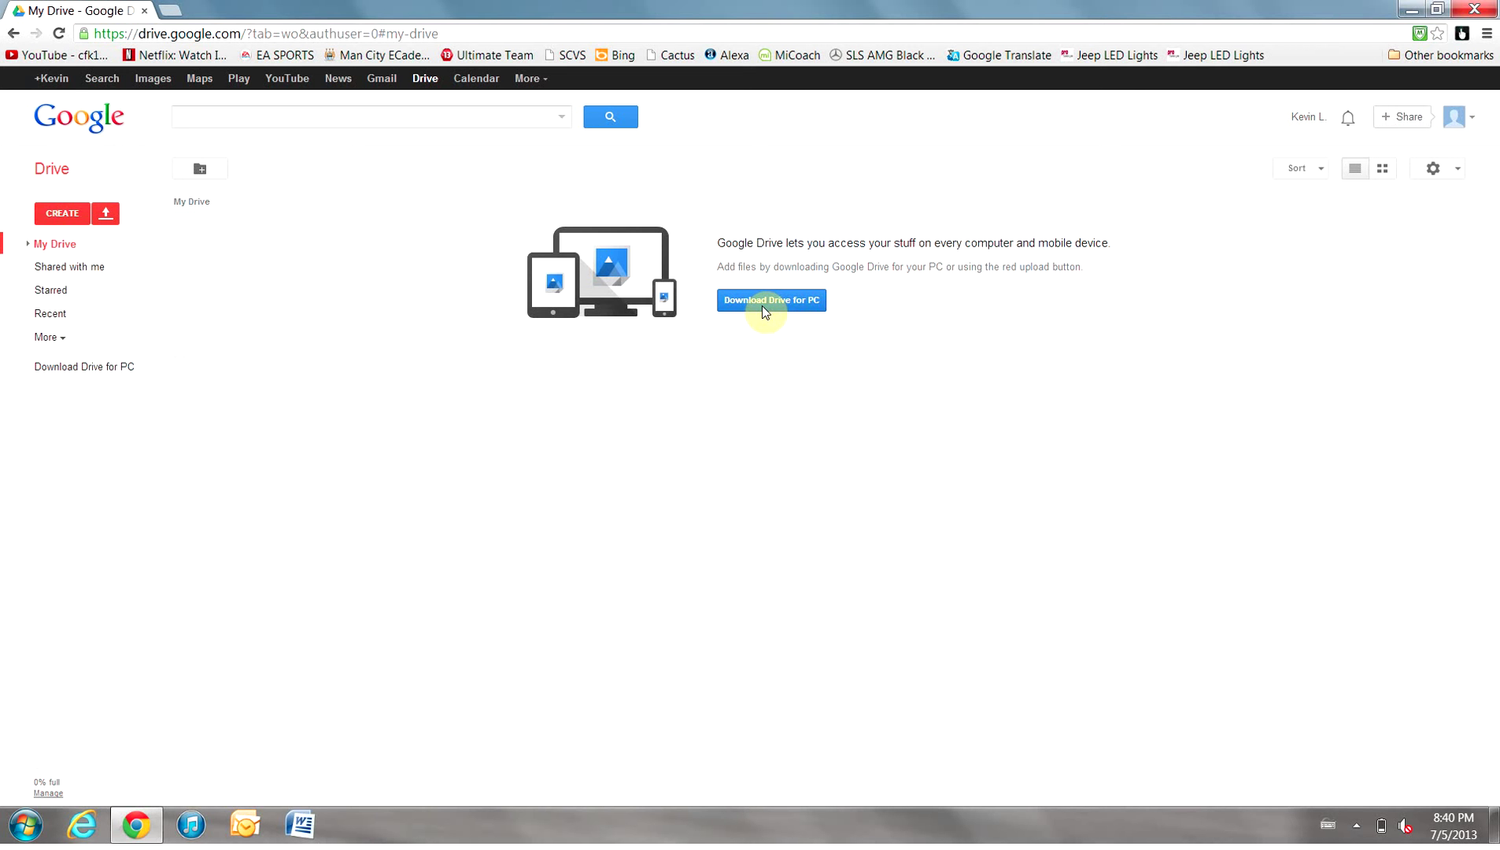
left_click(774, 299)
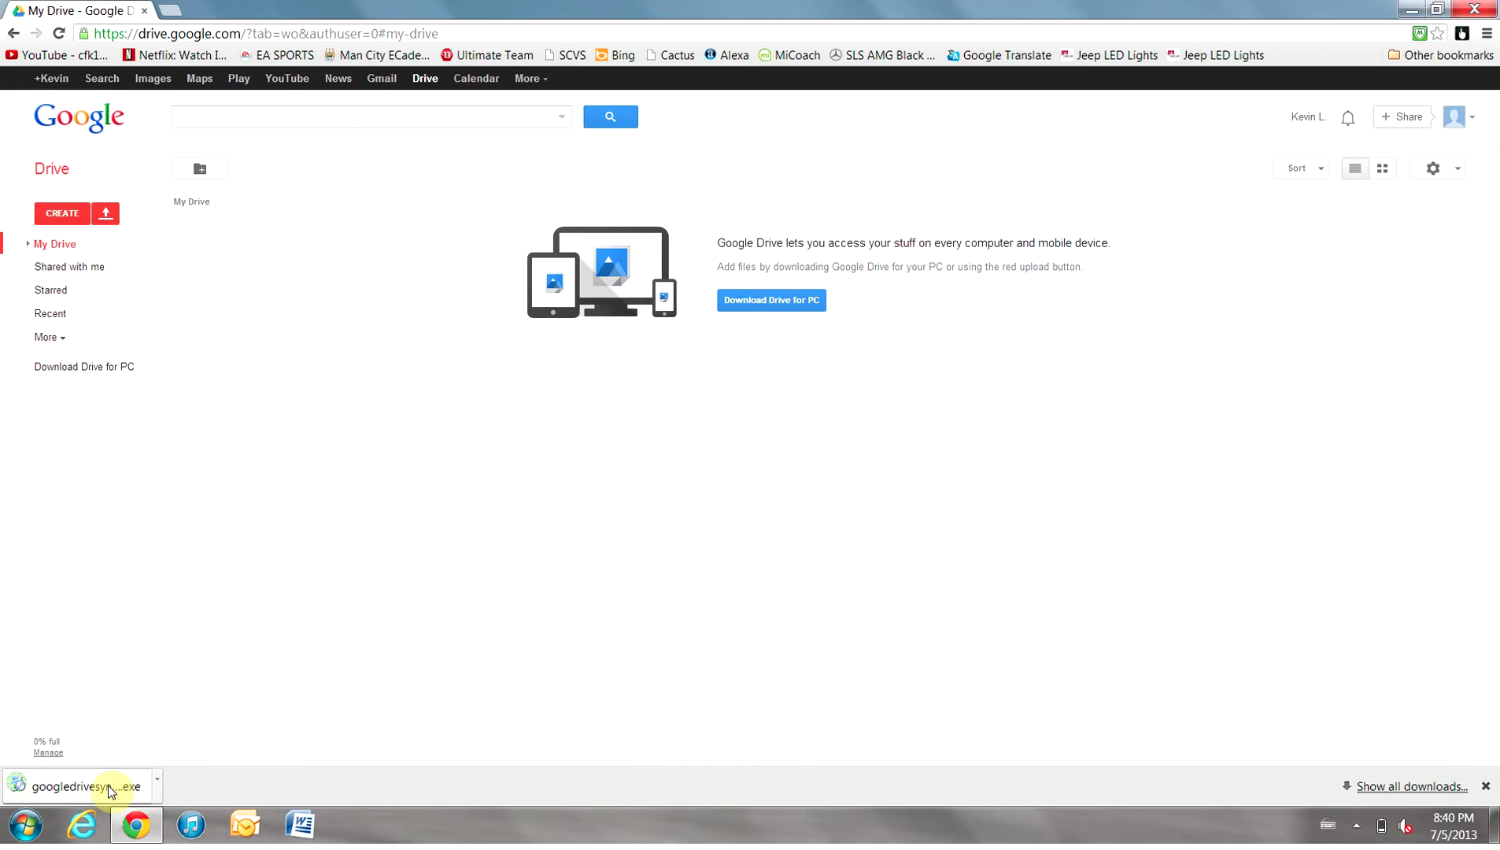
Run the downloaded googledrivesync.exe installer past the security warning and close it when finished
left_click(108, 787)
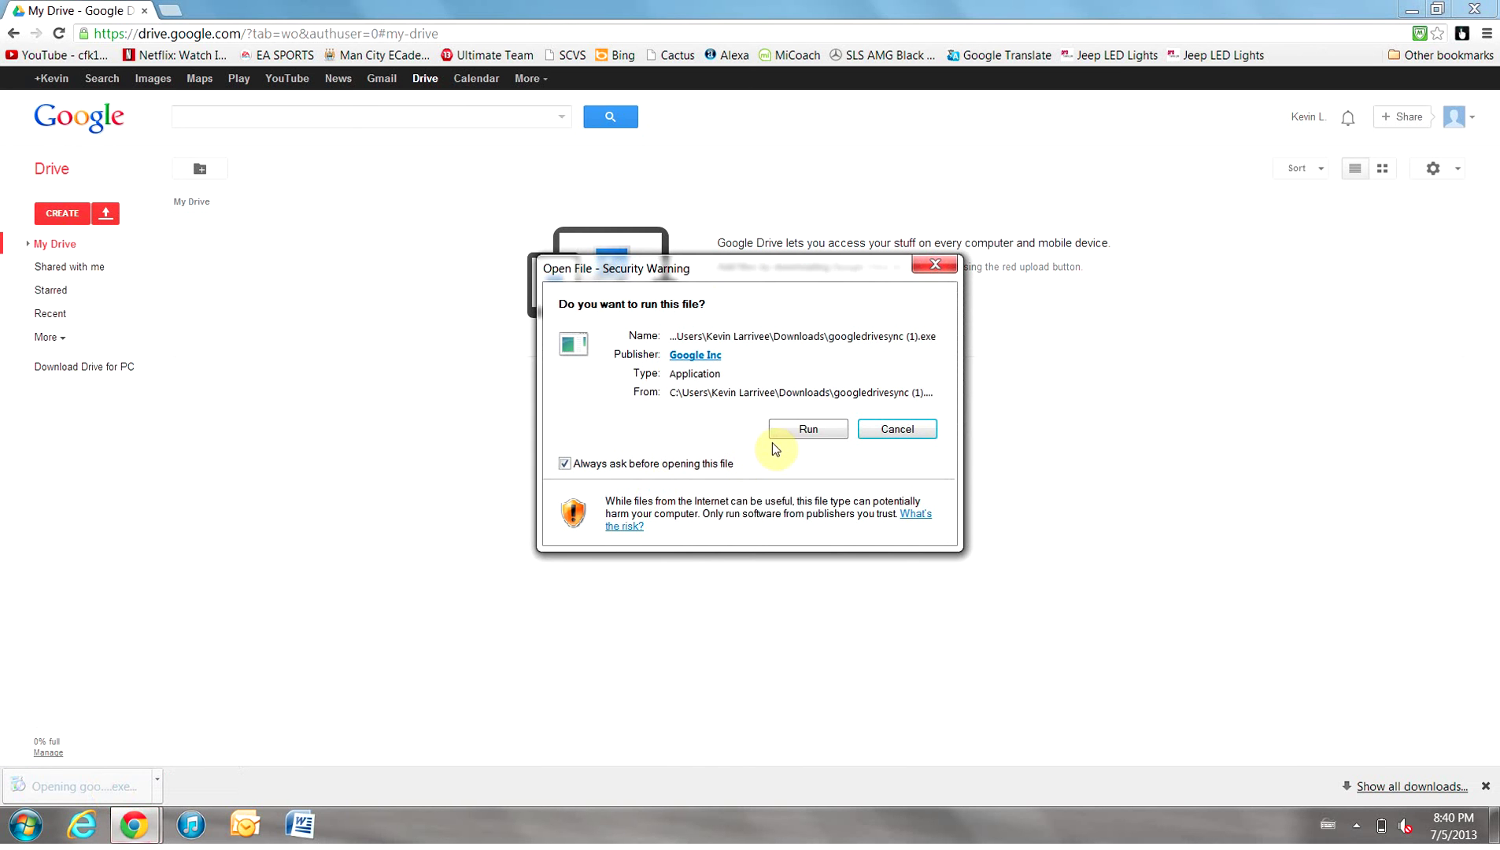
left_click(791, 431)
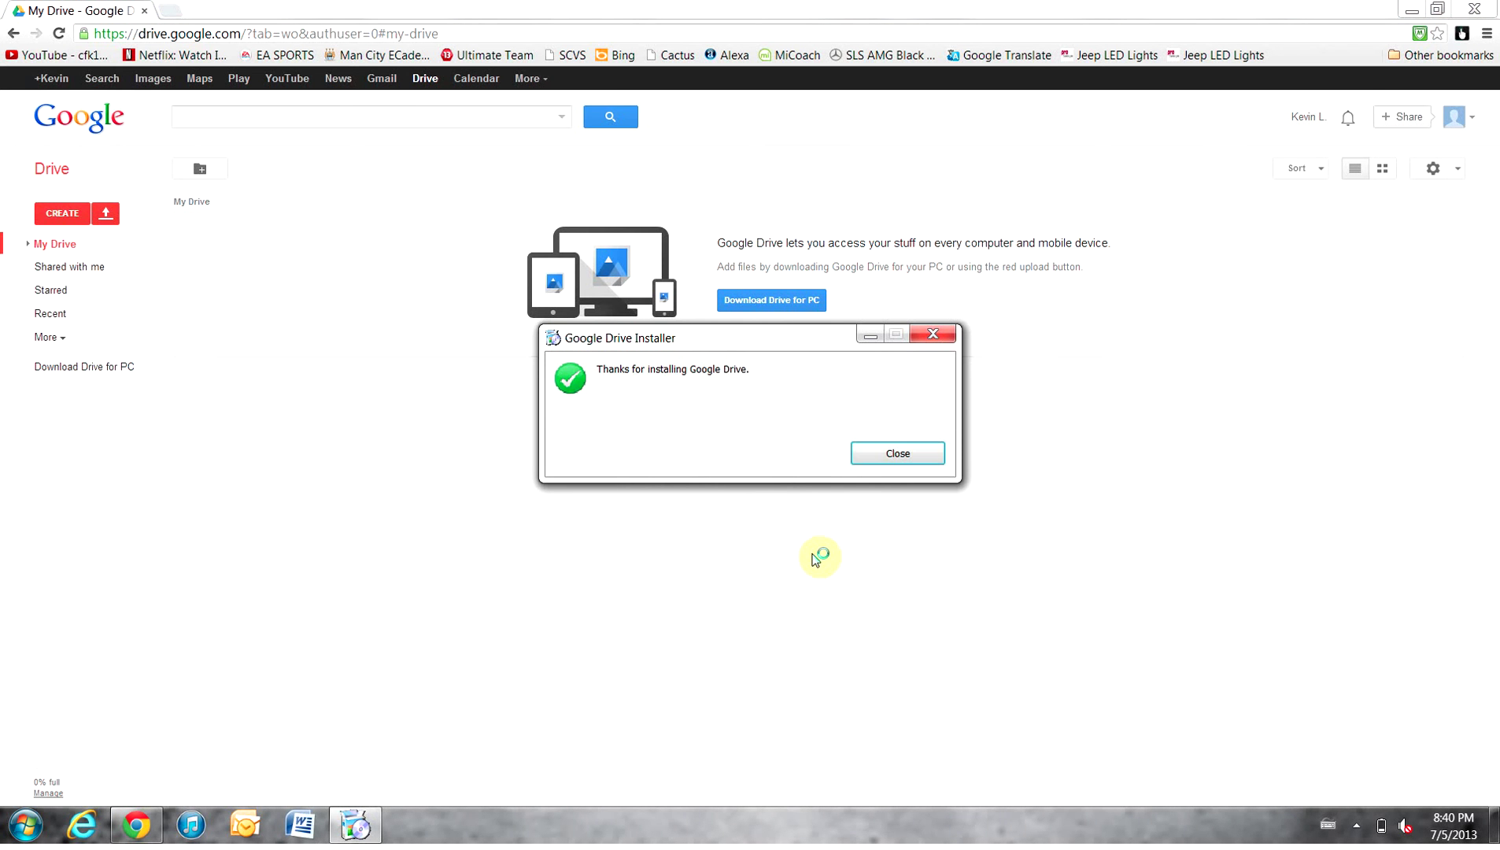
left_click(878, 455)
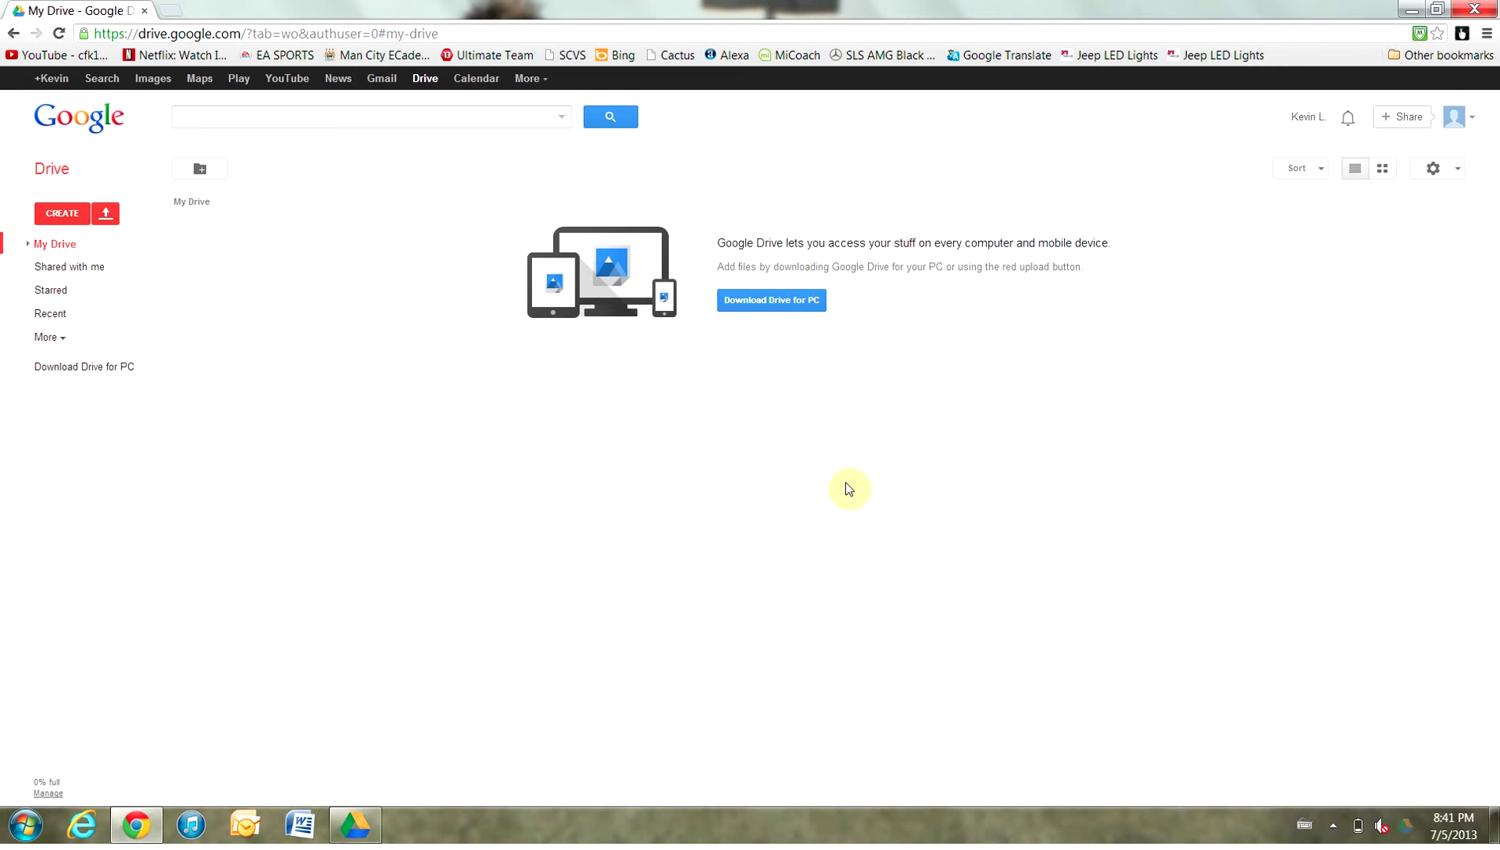
Sign in to Drive for PC by entering the Google account password
left_click(358, 838)
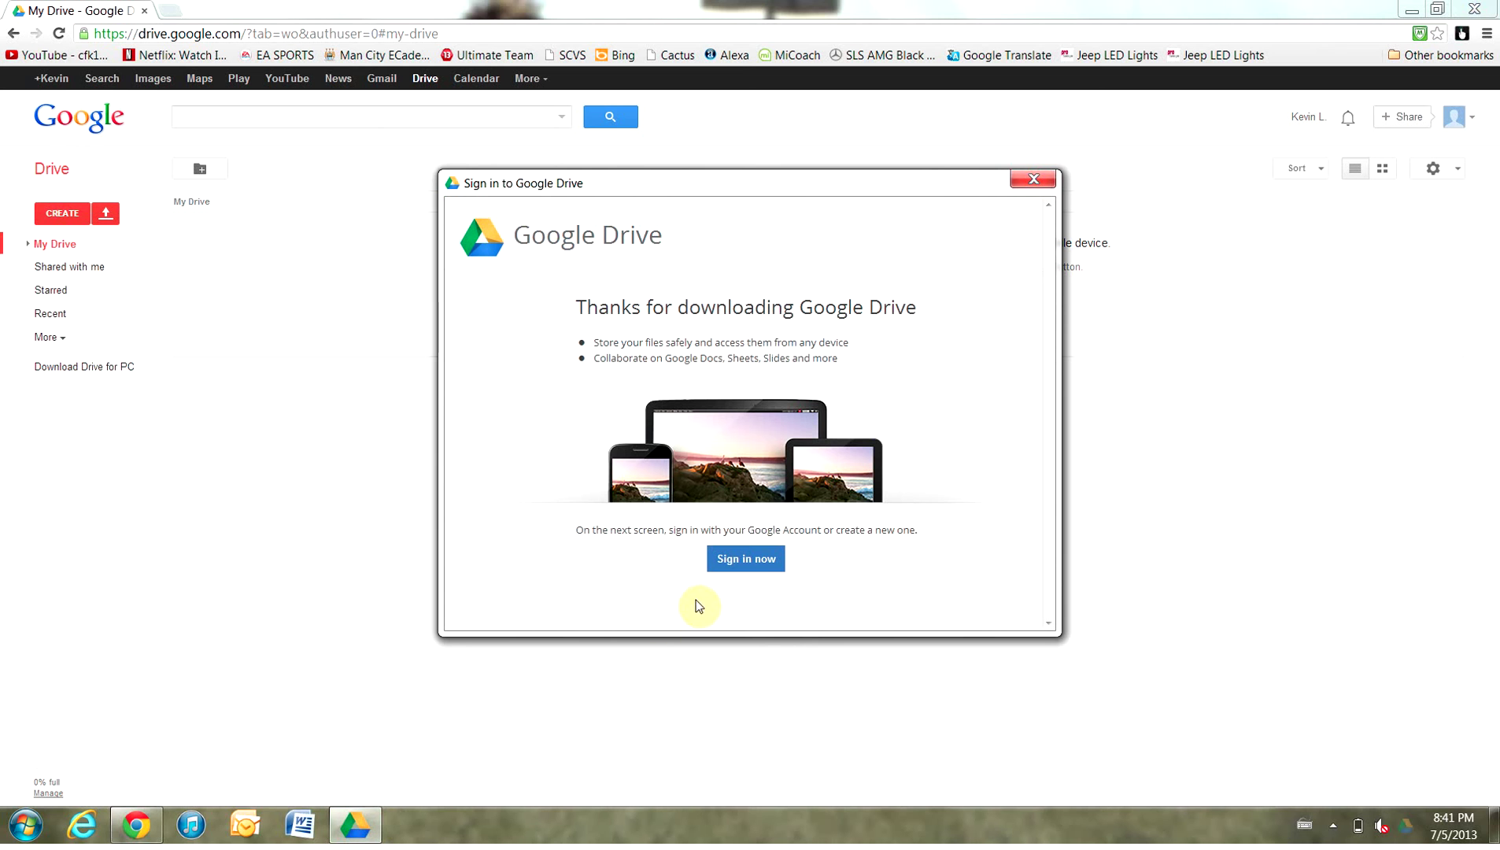
left_click(749, 559)
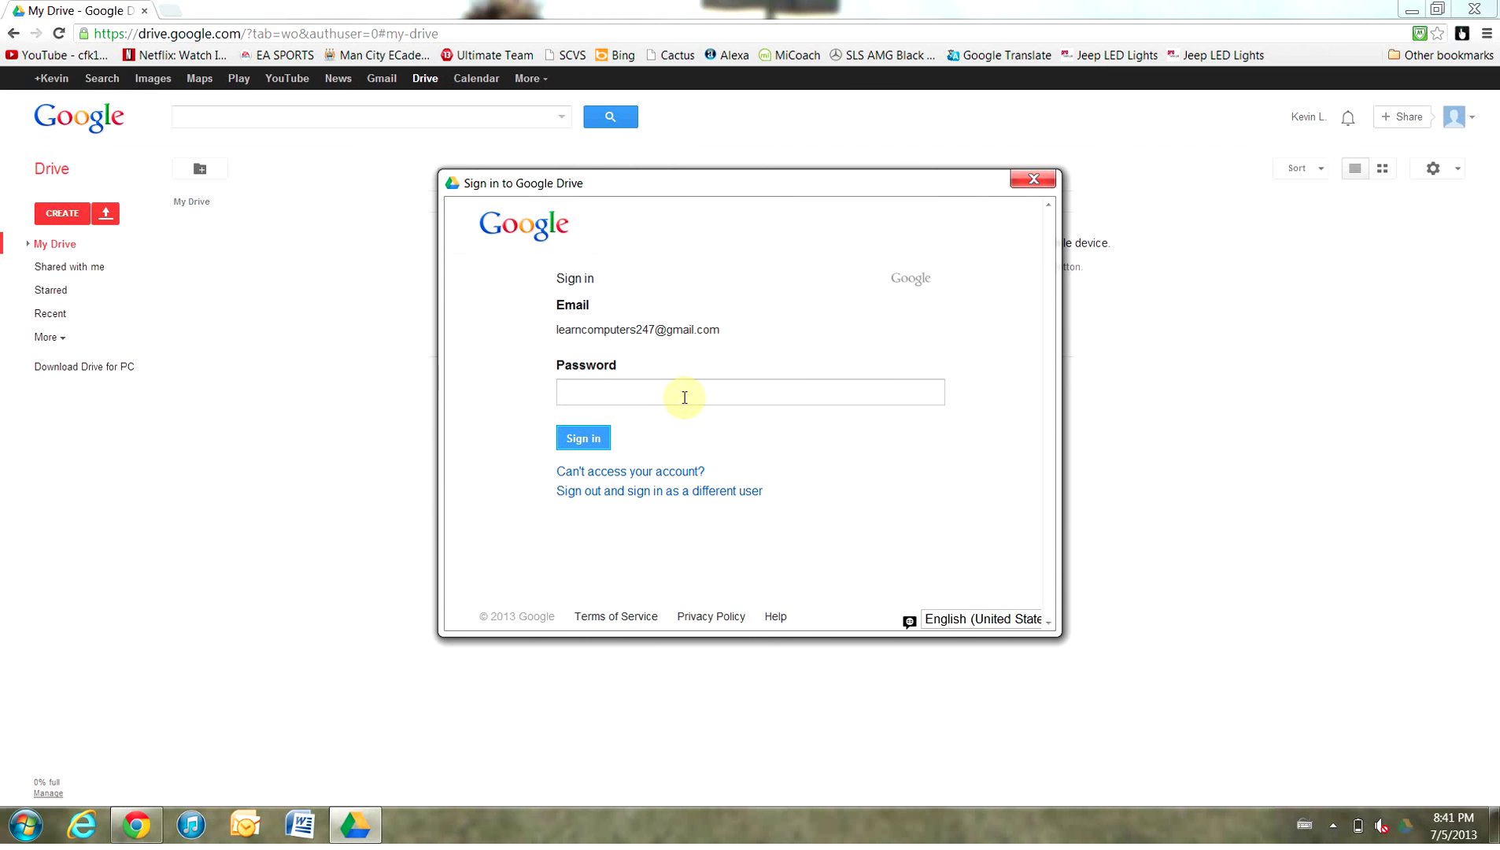
type("••••••••••••••••")
left_click(589, 438)
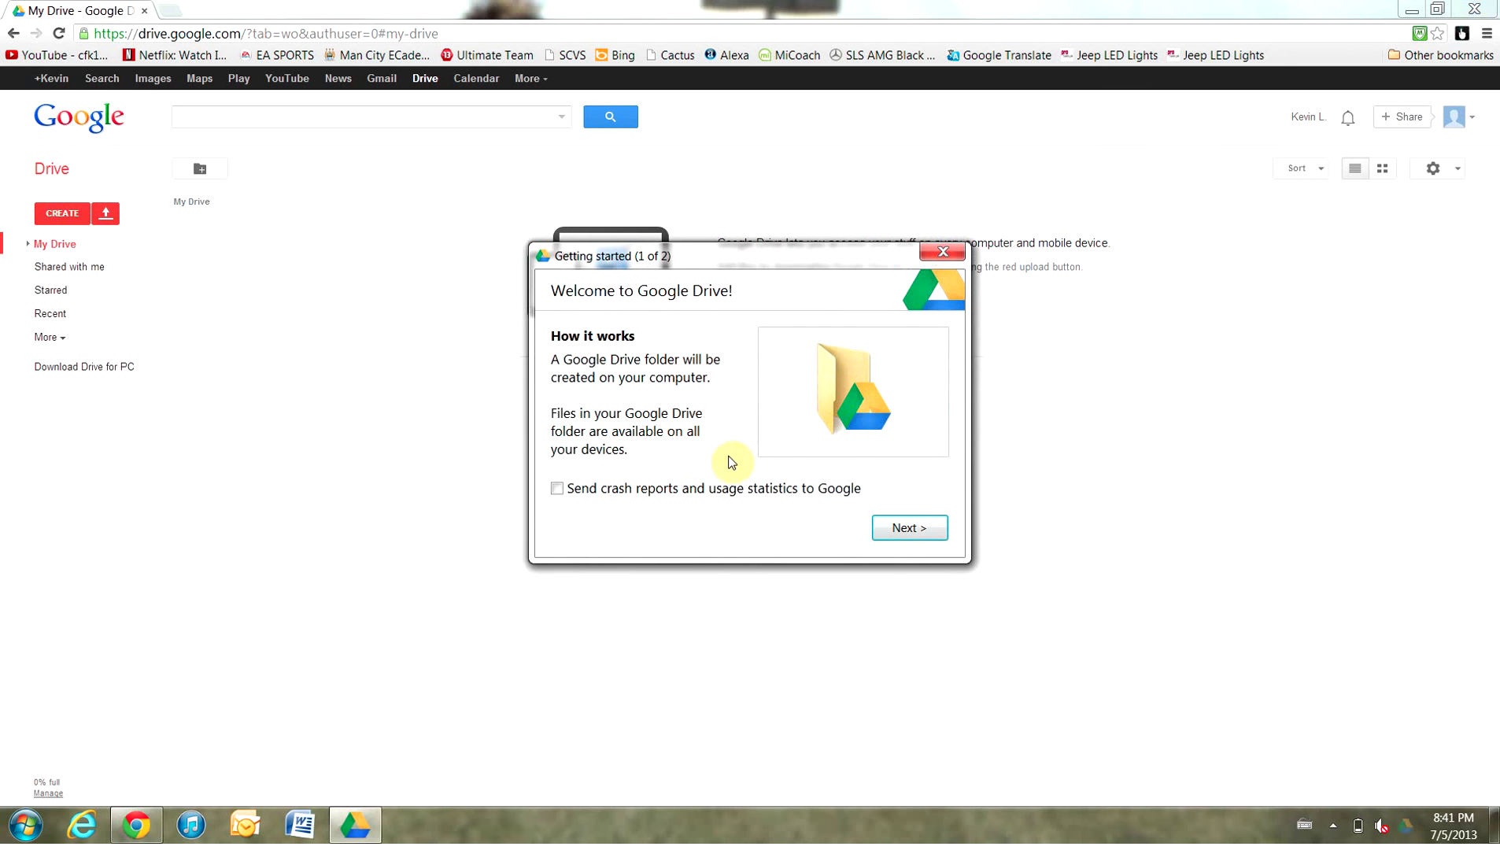
Enable crash reports and usage statistics, then finish both setup pages to start syncing
left_click(557, 489)
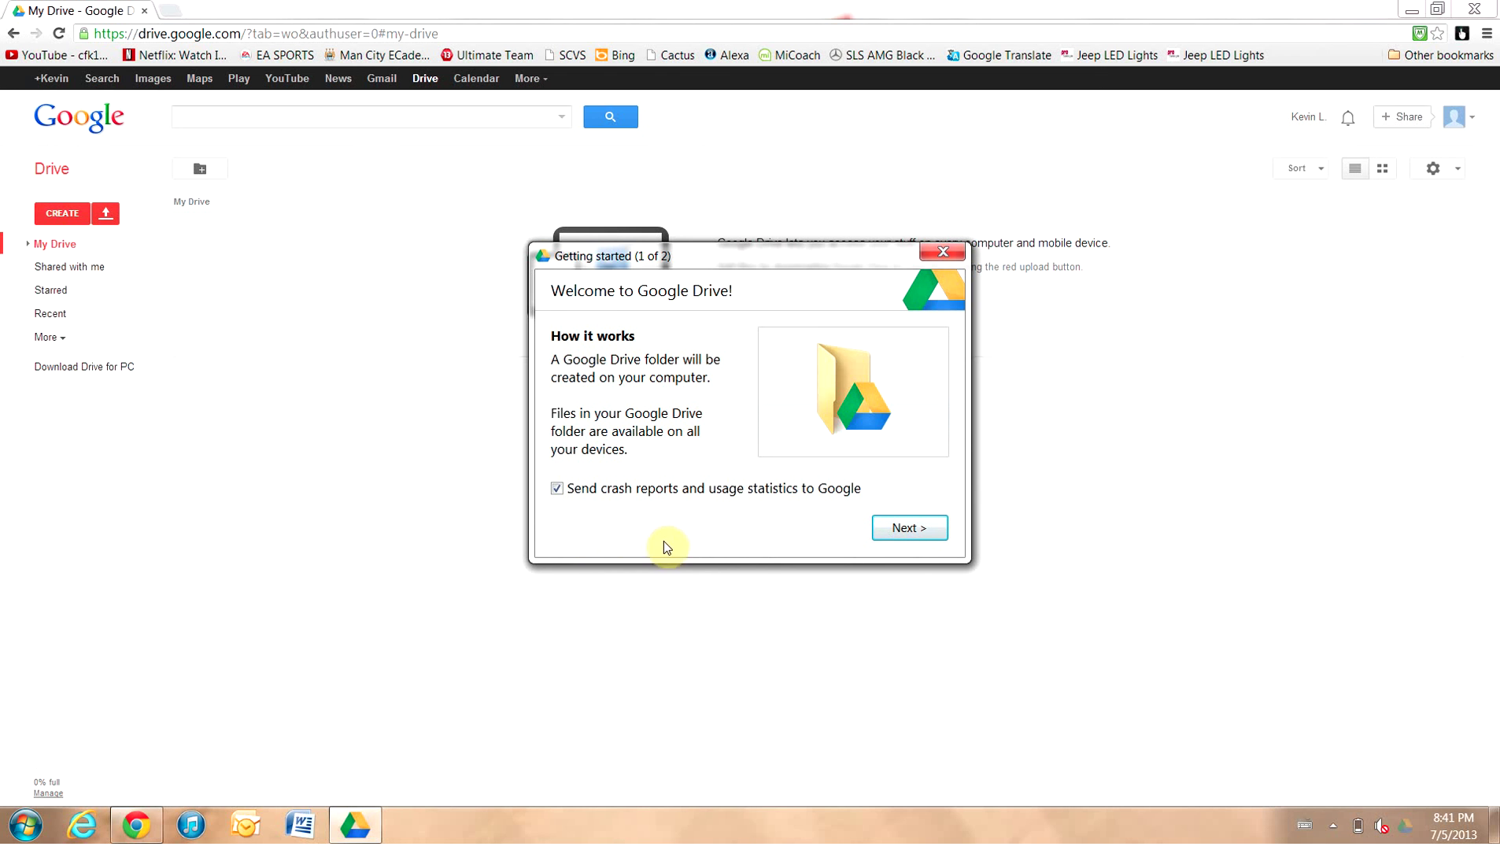
left_click(898, 534)
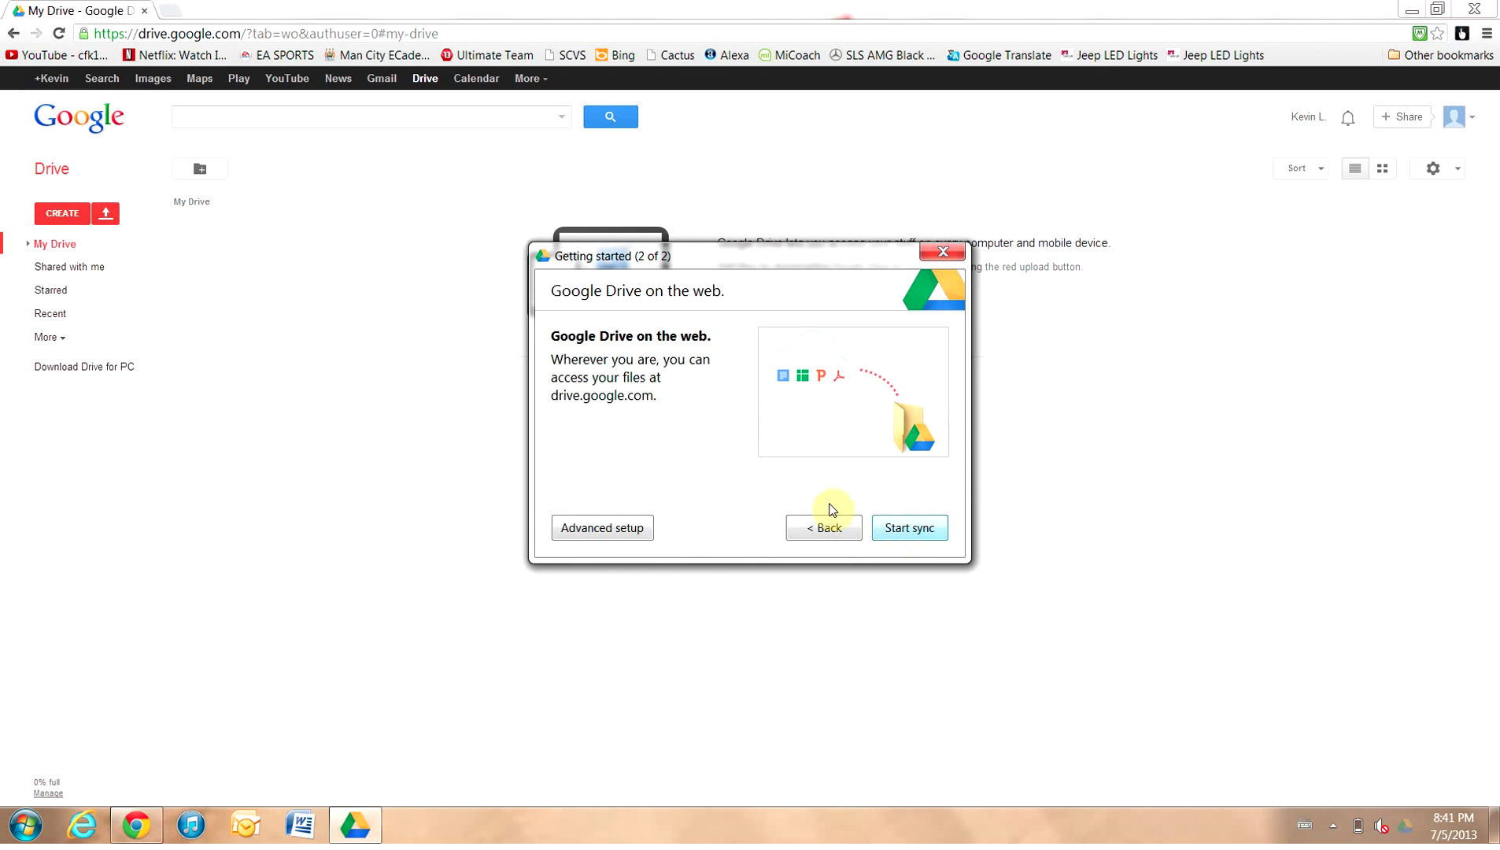
left_click(899, 526)
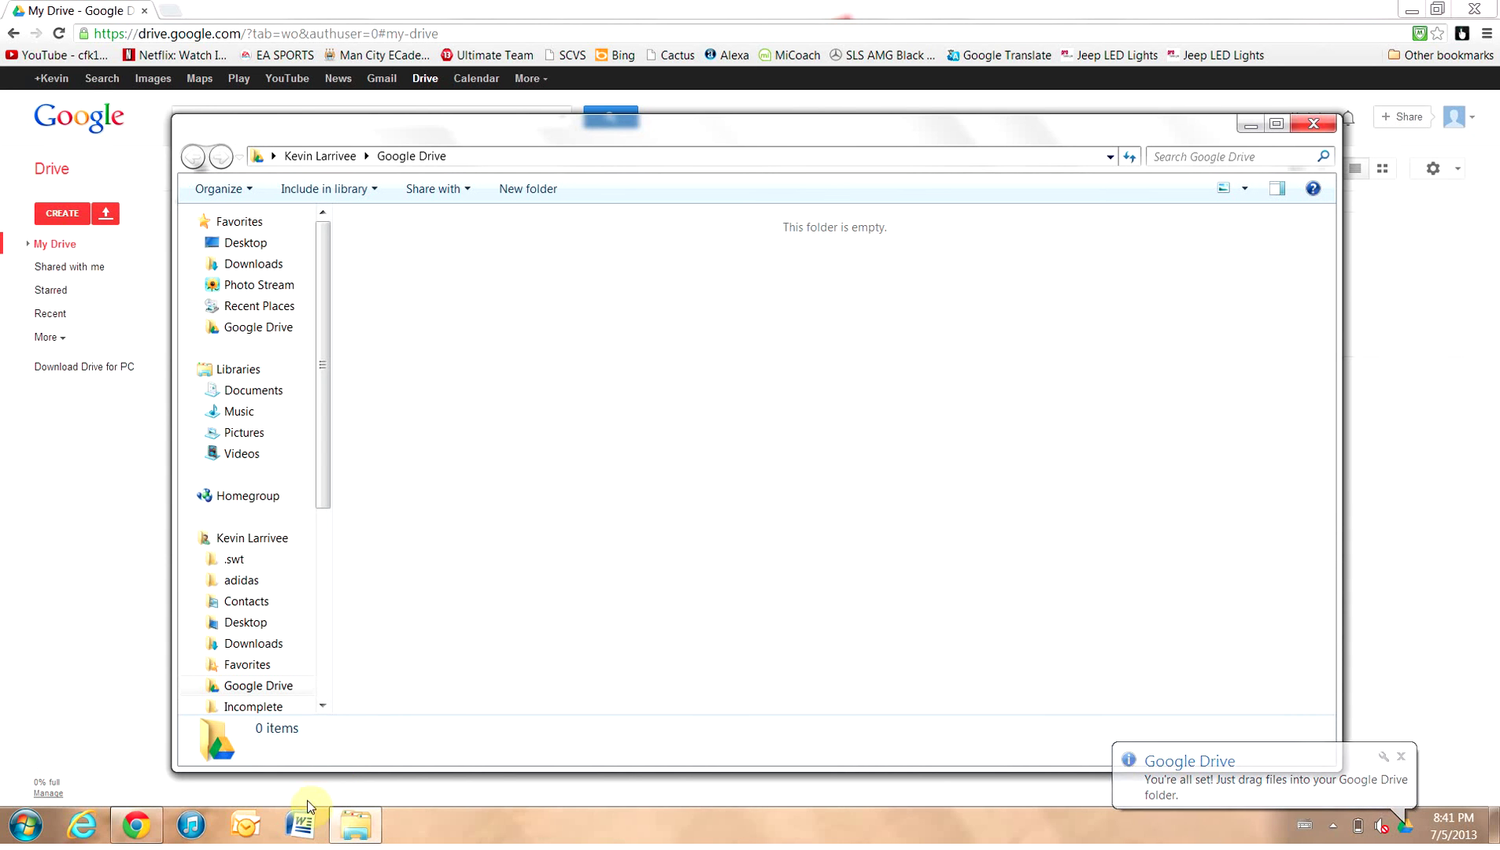
Switch to Microsoft Word from the taskbar
left_click(303, 827)
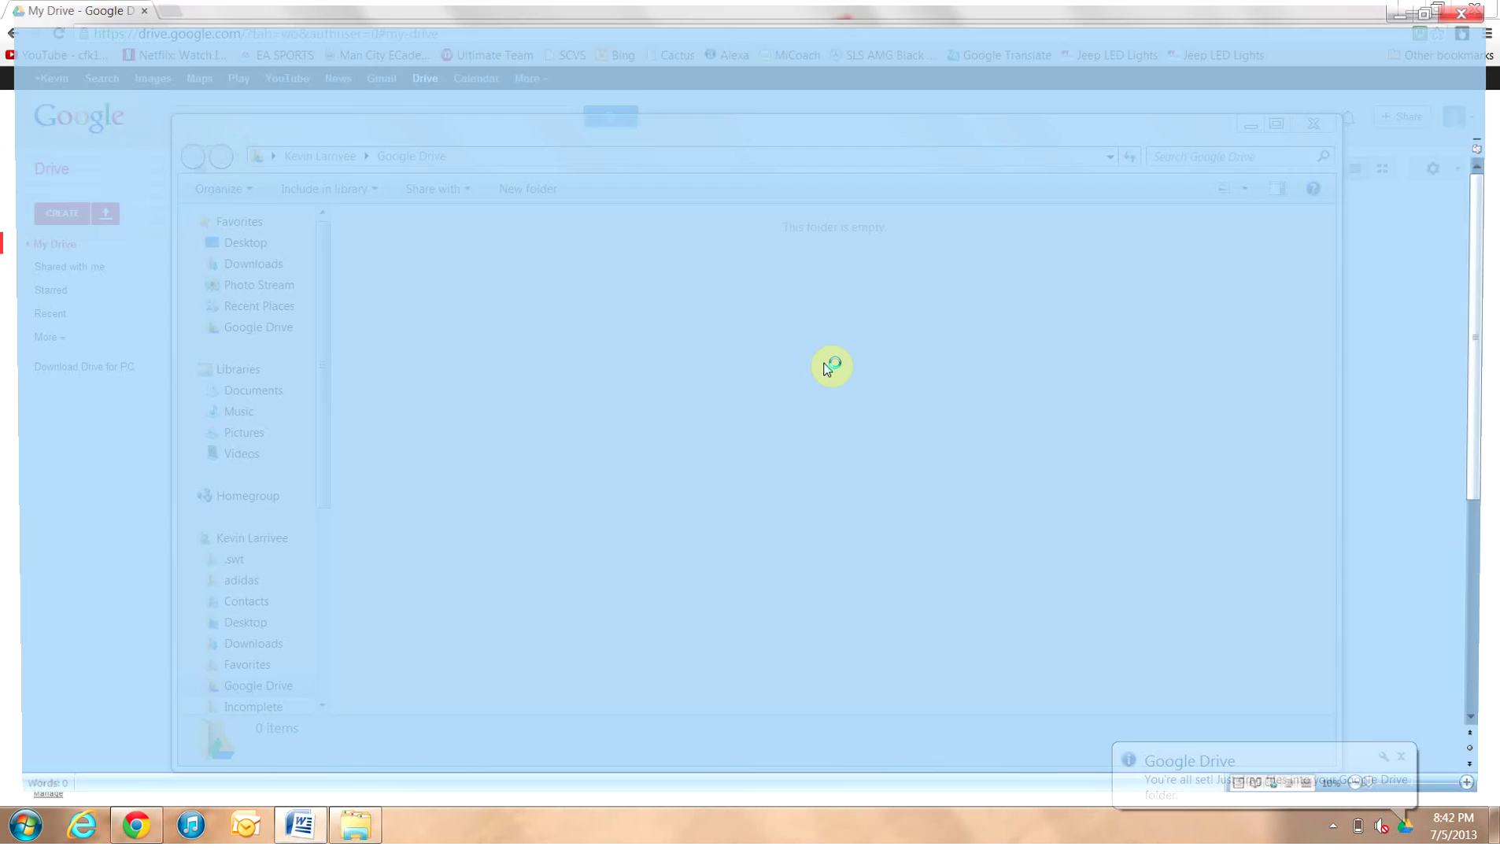
Type four lines of filler text, each as its own paragraph
type("afl;kjasdfjlkdsajflkdsalkgj")
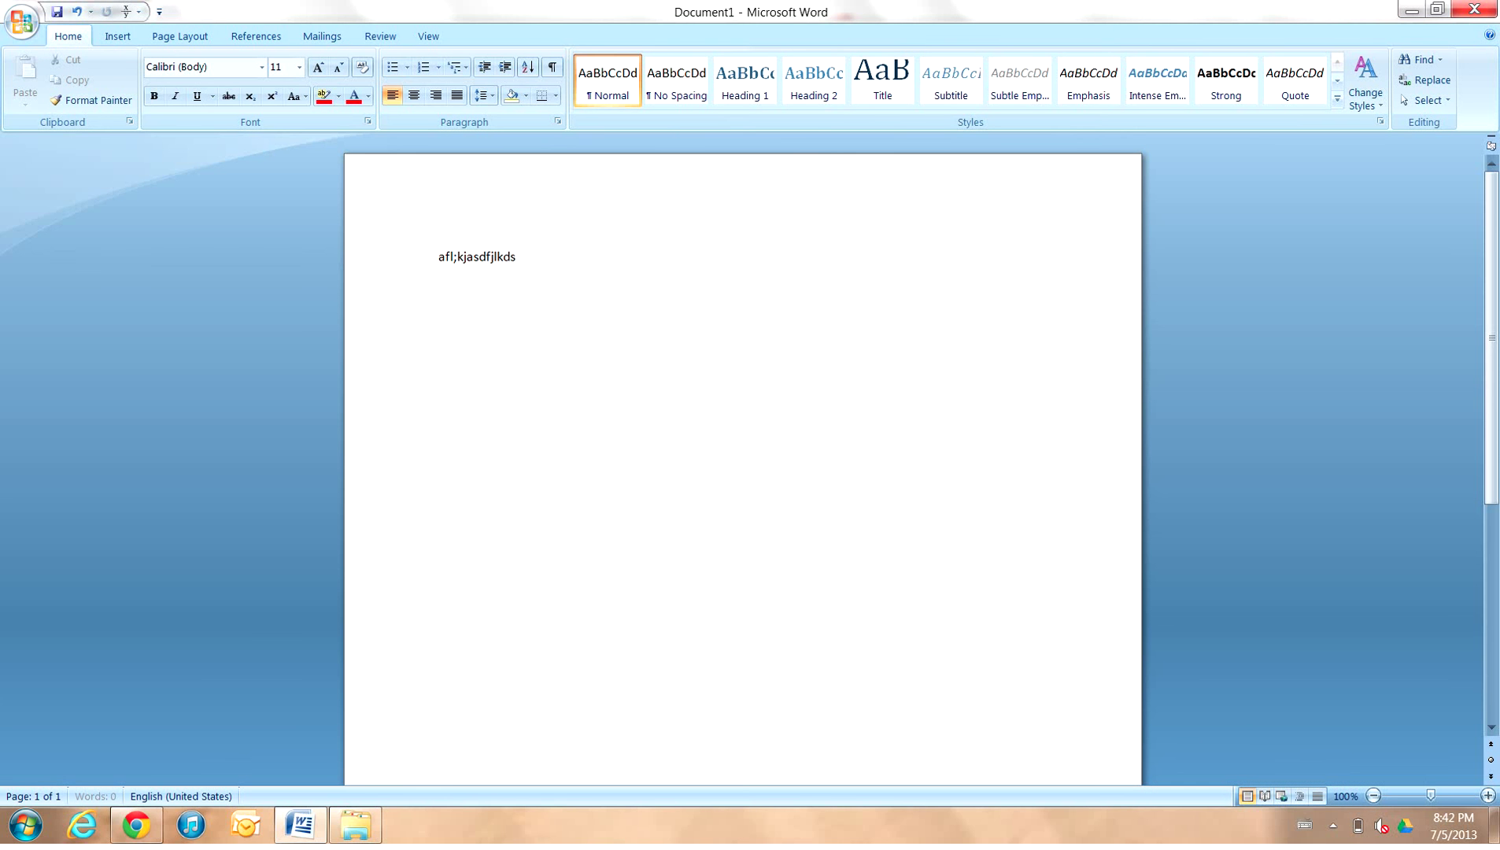
key("Return")
key("Return")
type("daslfjldsagj;fds;gjlsdajg")
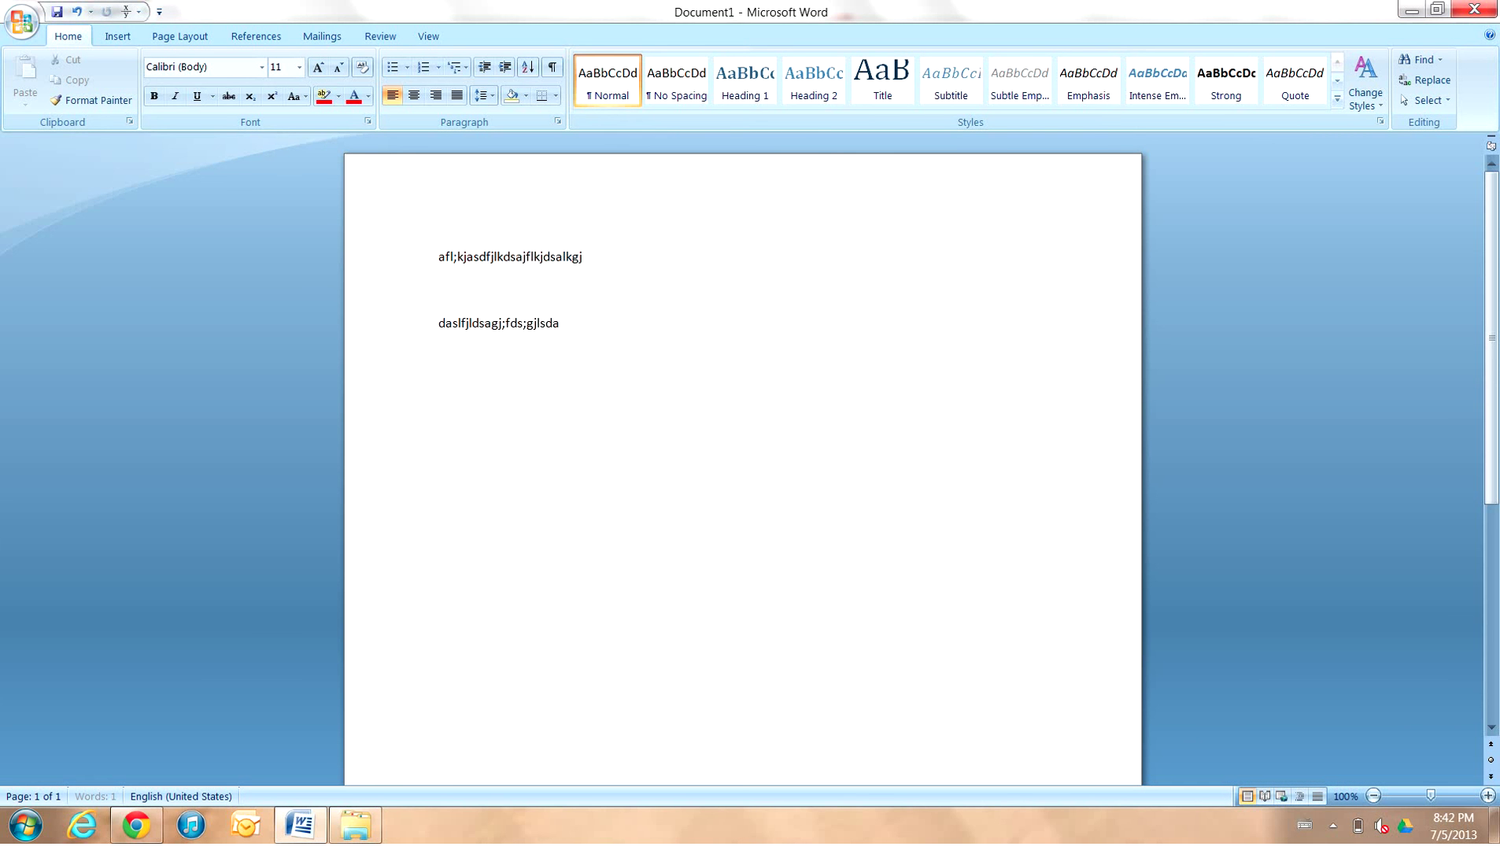
key("Return")
key("Return")
type("dsfkj;adsjf;sdajfdasfsdaf")
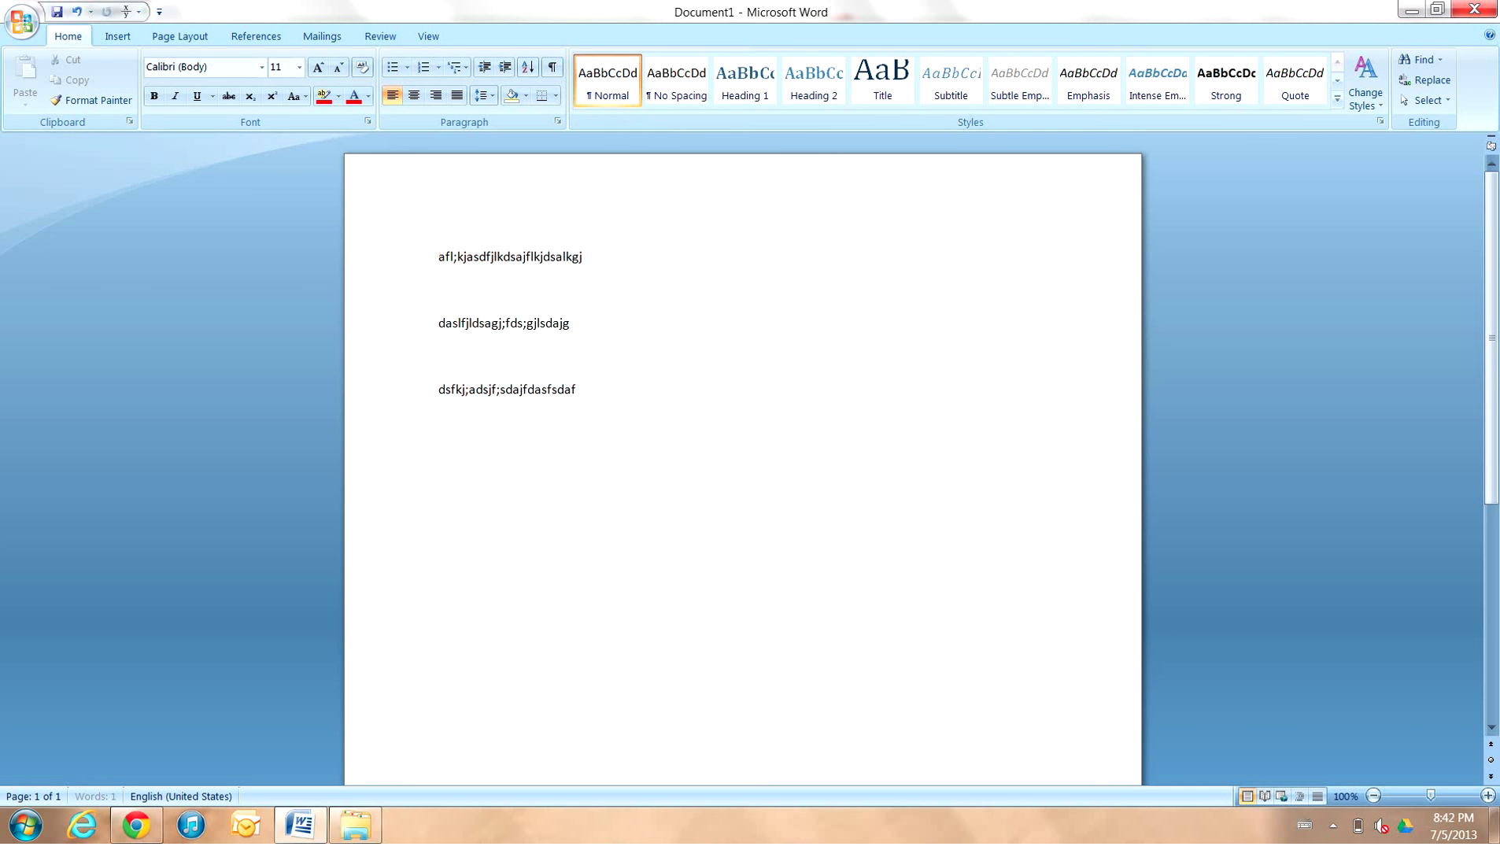
key("Return")
key("Return")
type("daf;jdsg;ljs;adjgfsg")
Insert the first 'ball' clip-art result below the text and close the Clip Art pane
left_click(117, 36)
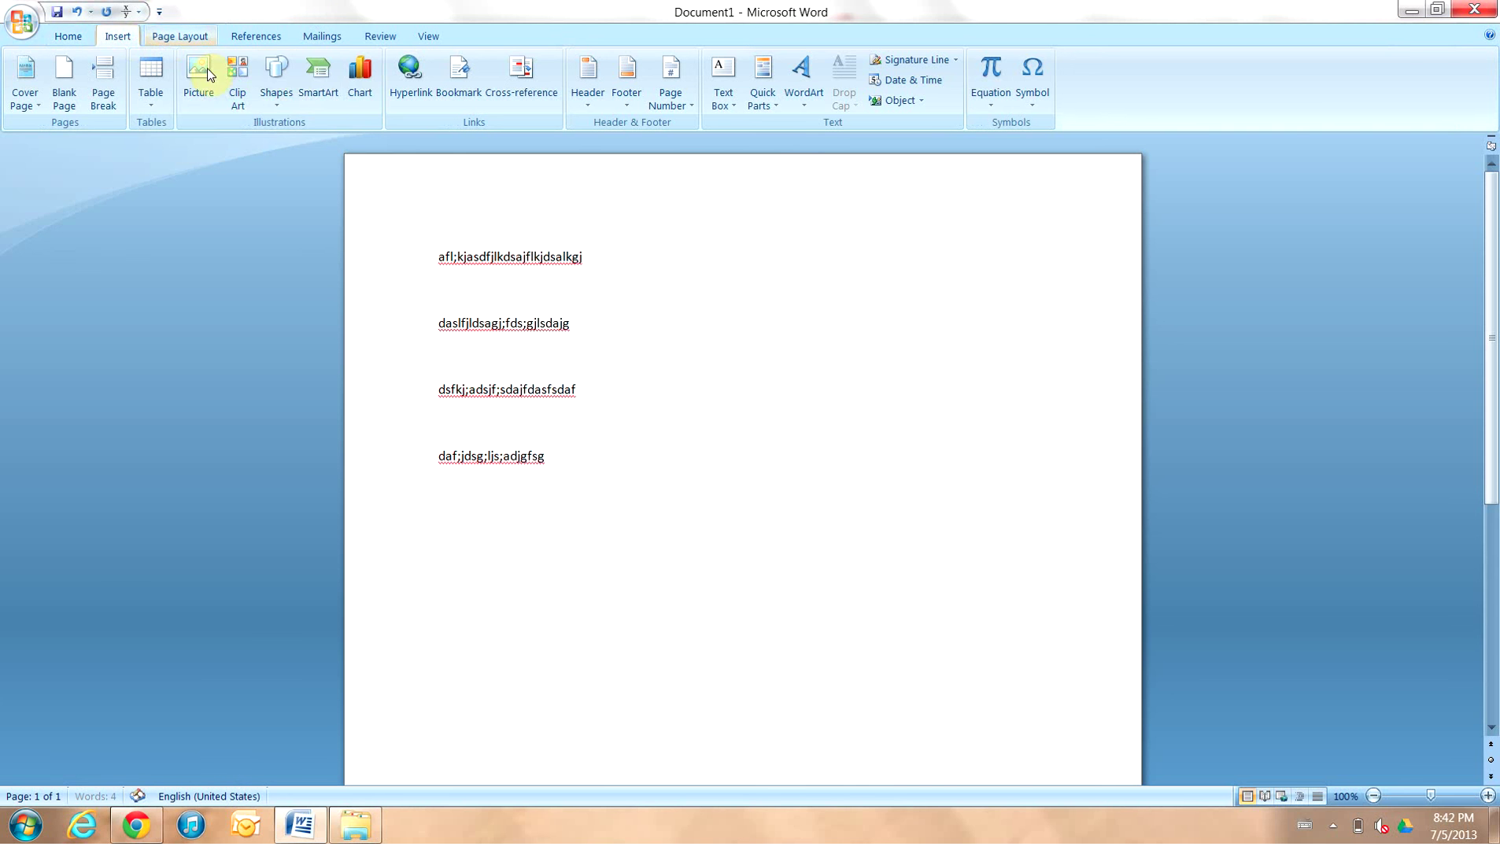
left_click(232, 97)
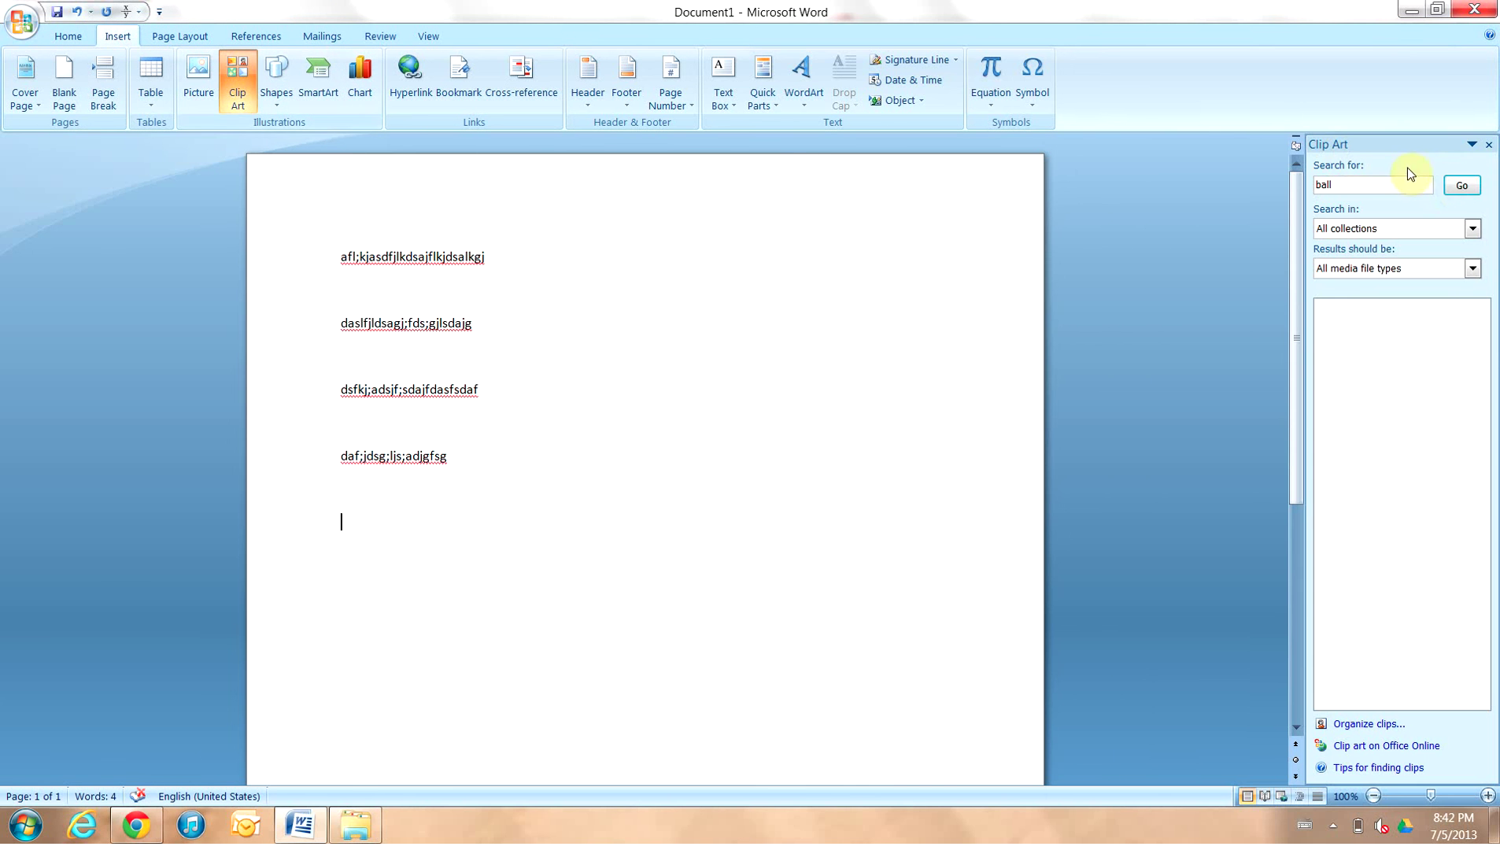
left_click(1460, 184)
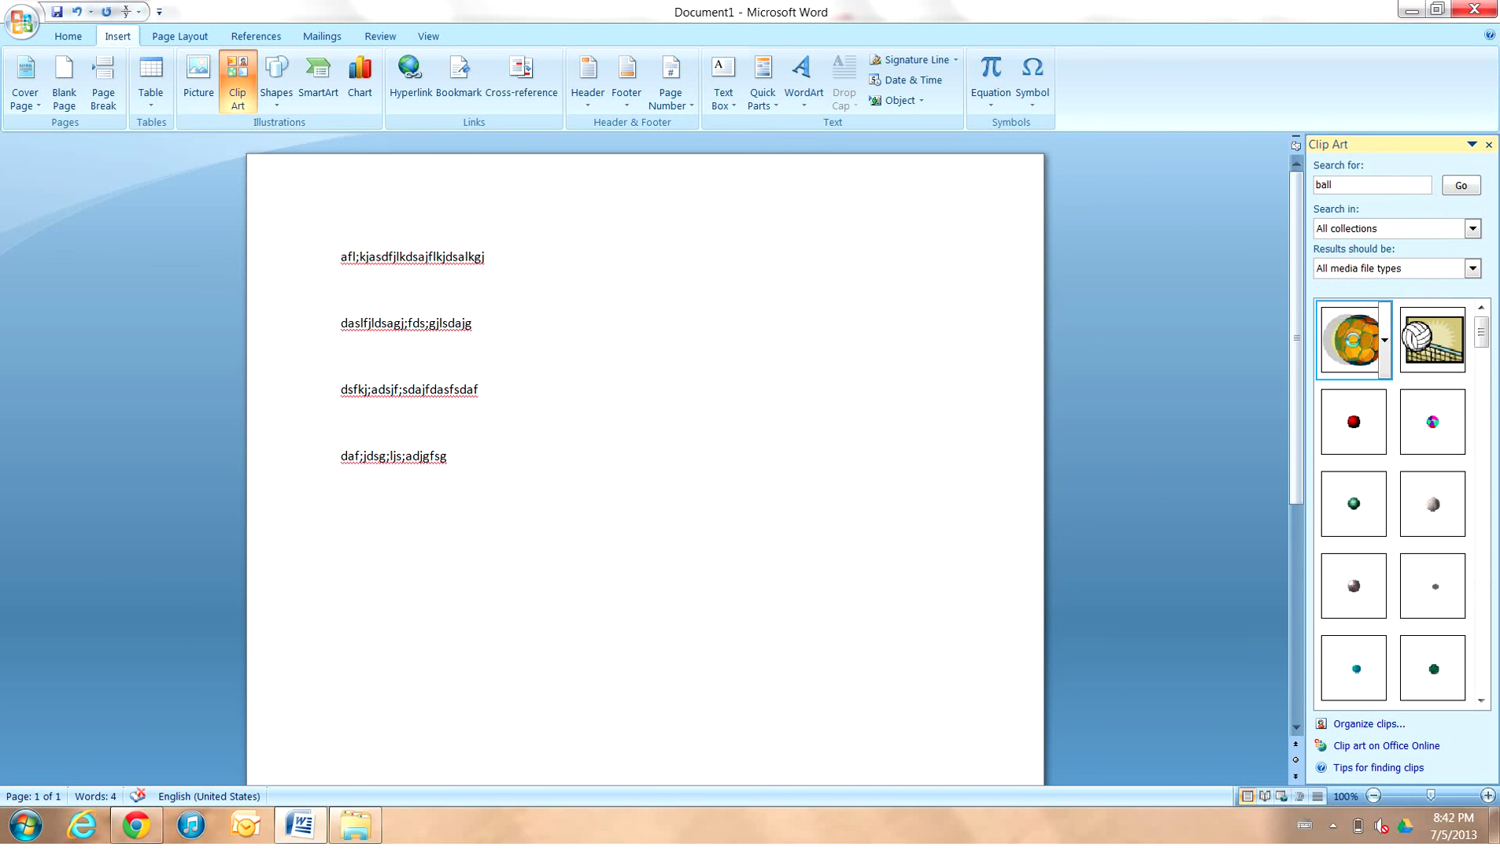
left_click(1352, 337)
left_click(634, 571)
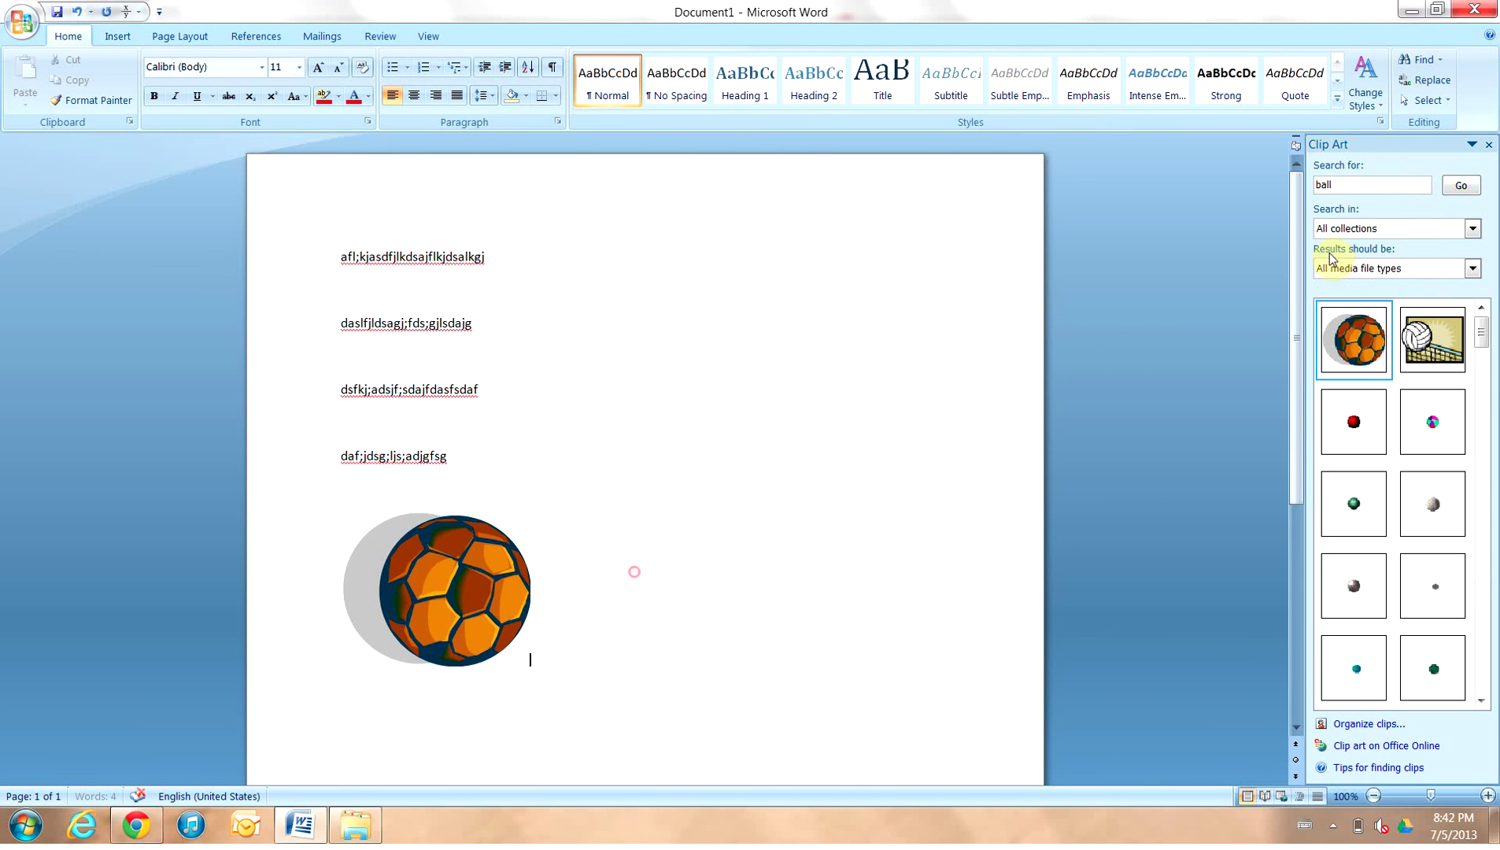
left_click(1488, 145)
left_click(17, 14)
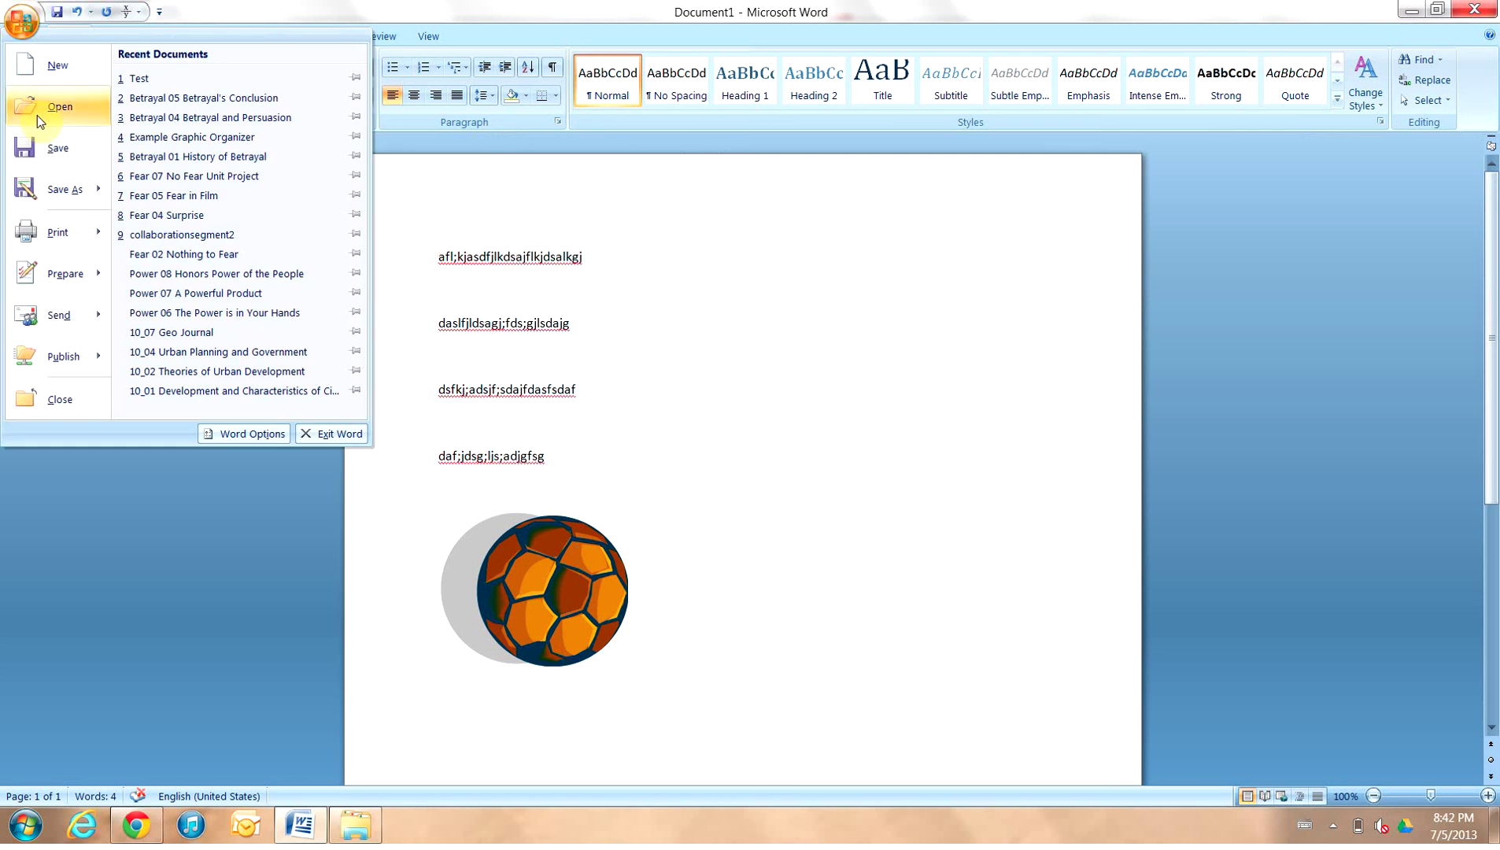
Save the Word document as 'Test' inside the Google Drive folder
left_click(43, 189)
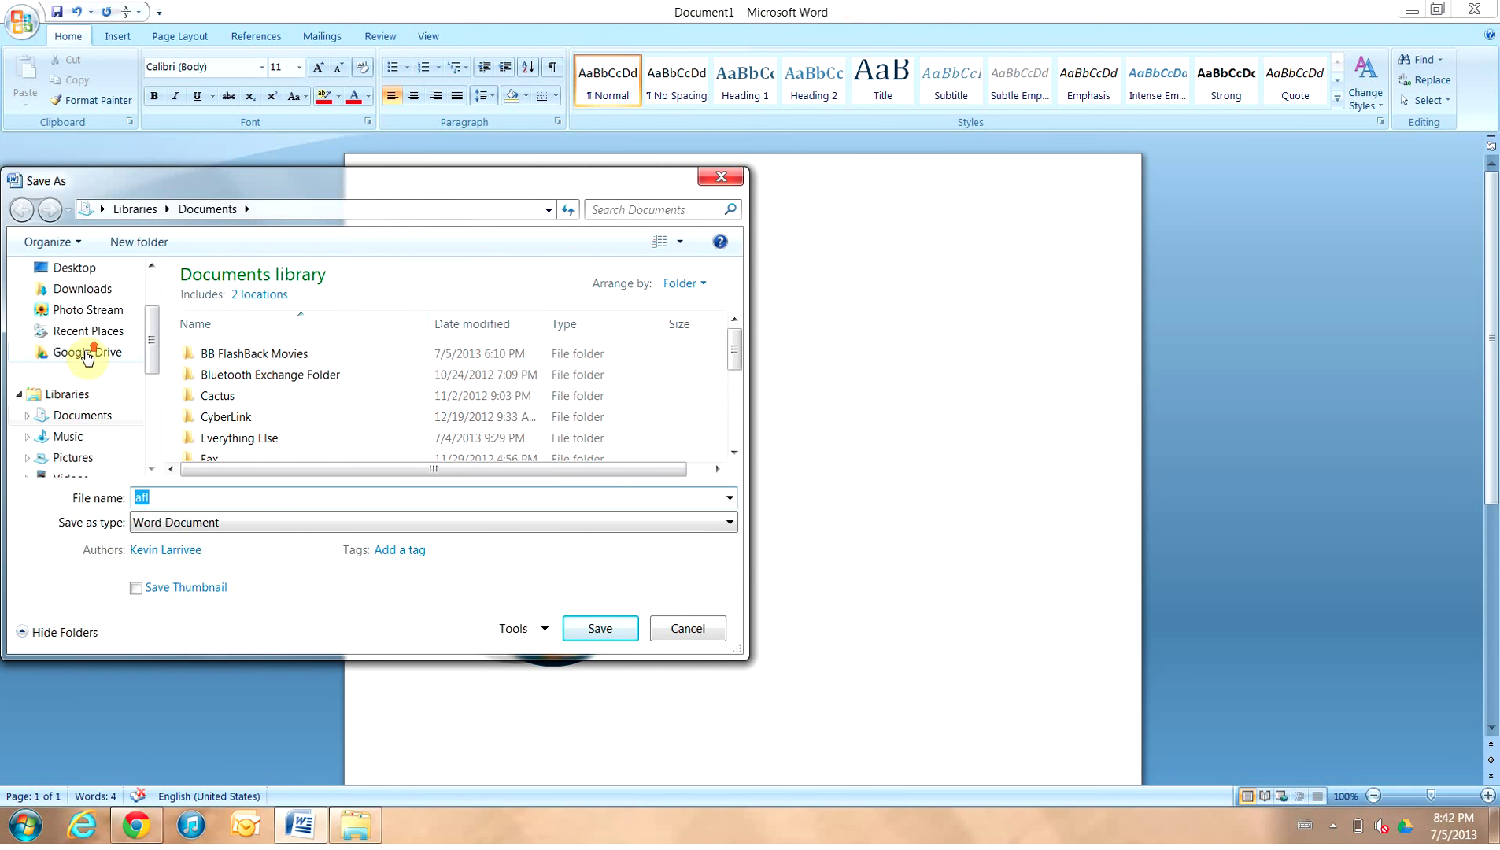
left_click_drag(159, 341, 156, 342)
scroll(95, 354, "up", 2)
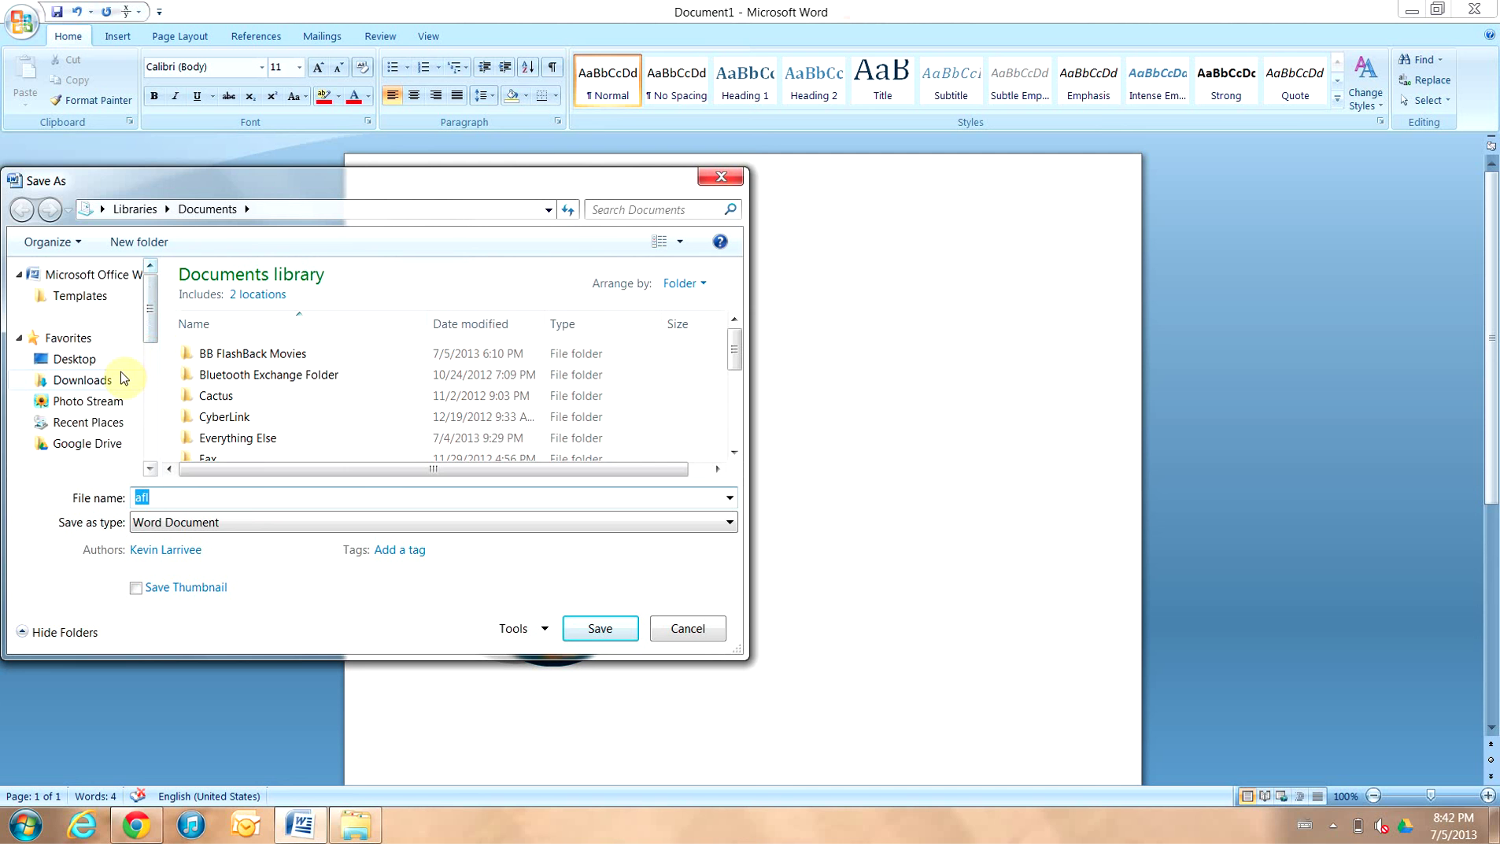
left_click(99, 446)
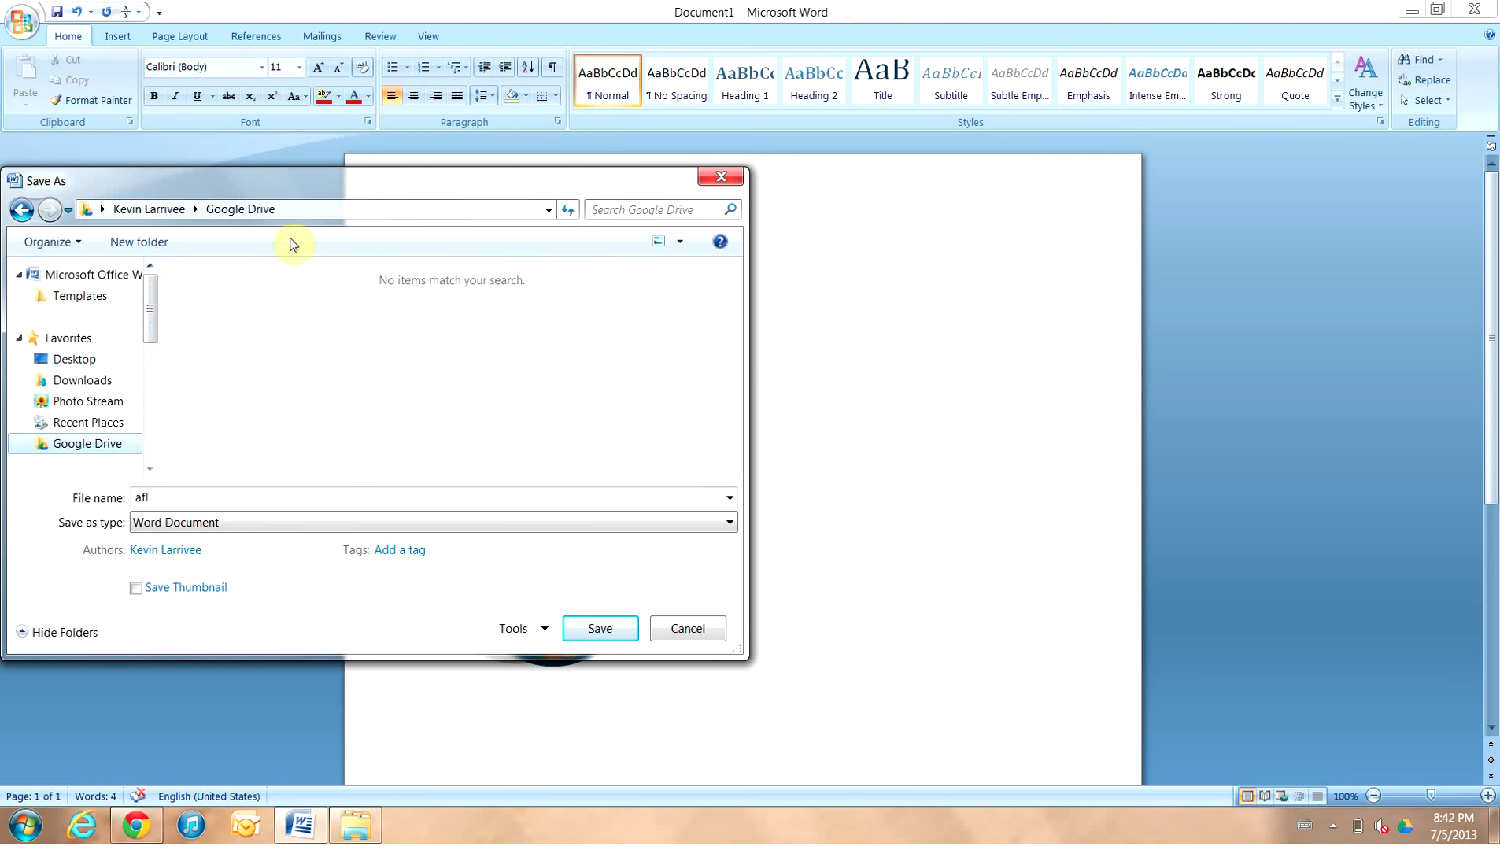
left_click(75, 359)
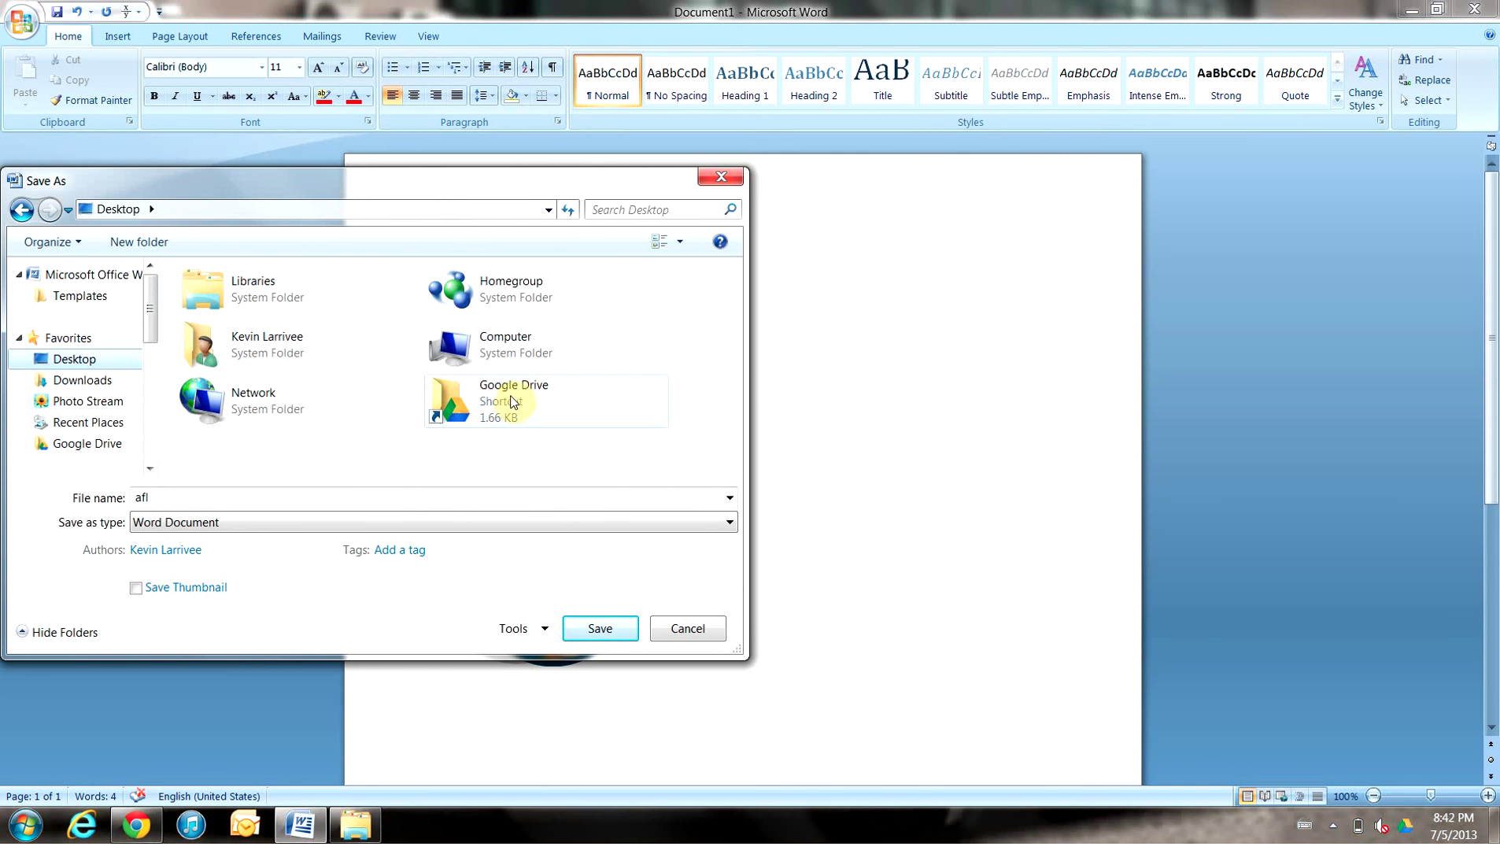
double_click(464, 397)
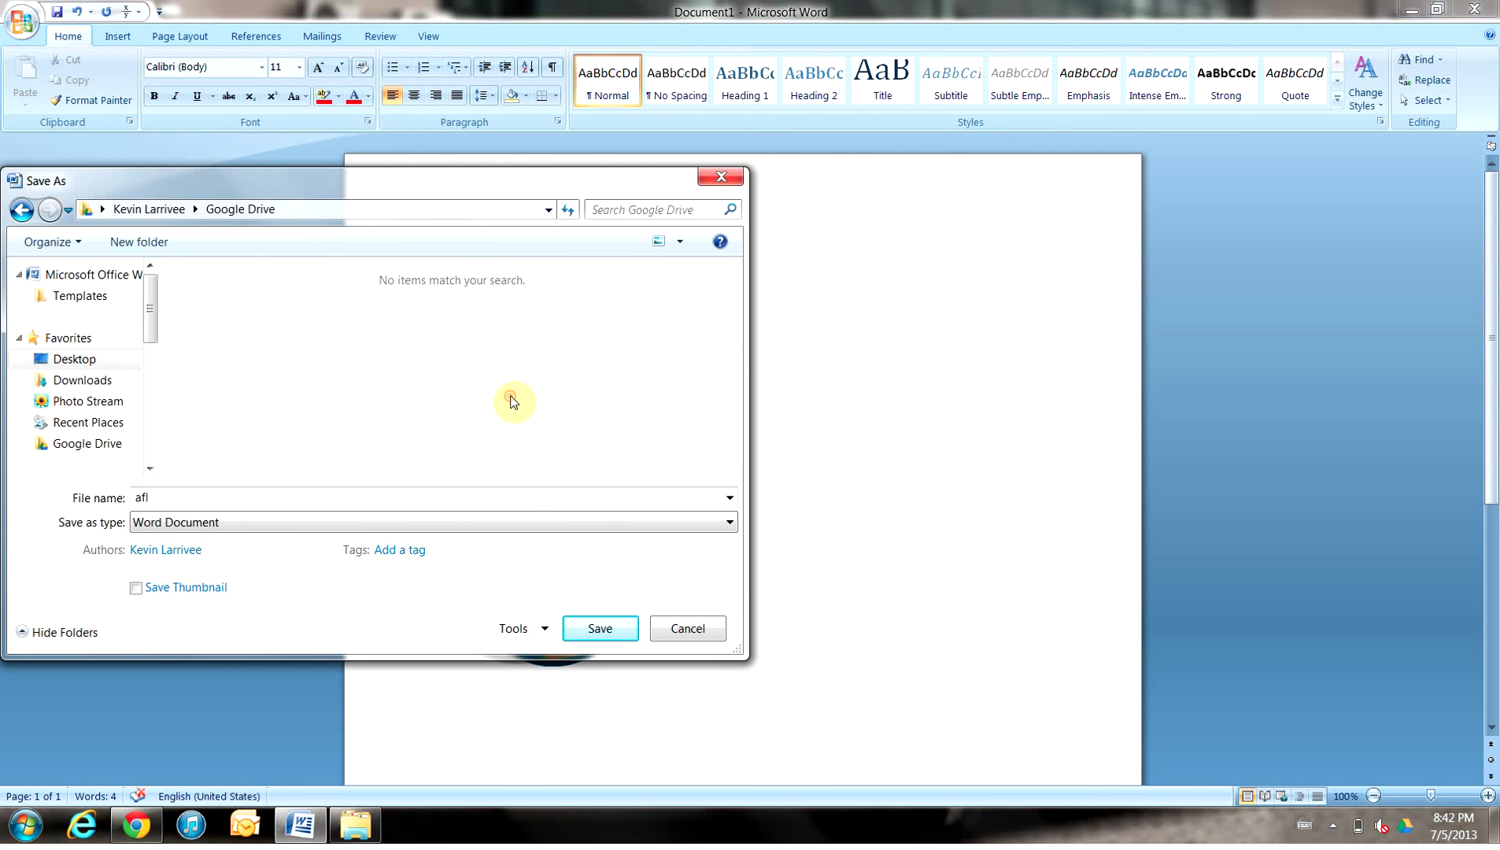
double_click(303, 496)
type("Test")
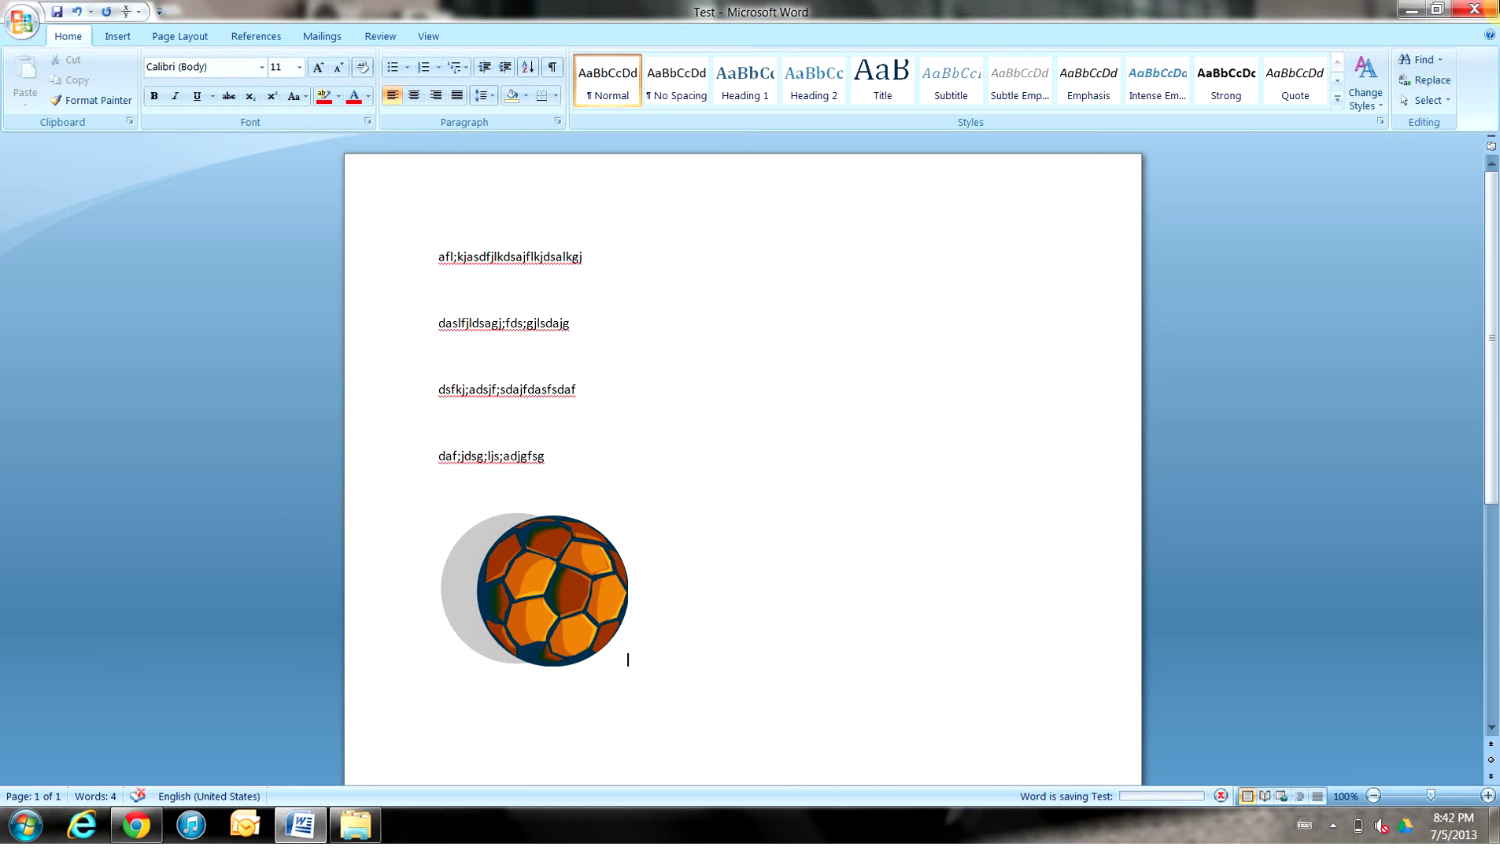
key("alt+Tab")
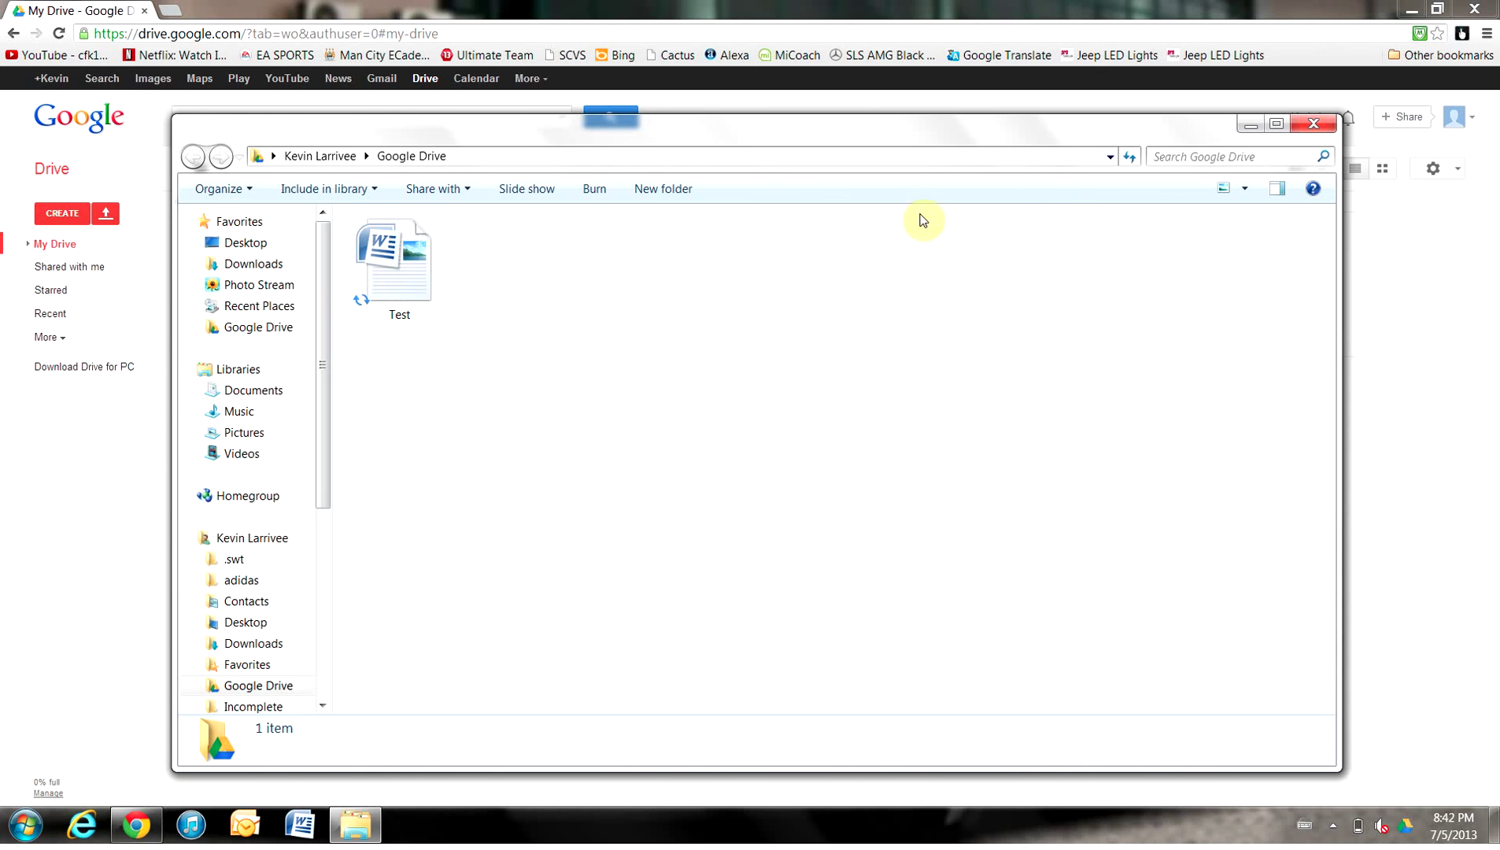
Minimize the Google Drive folder window to reveal Test.docx in My Drive online
left_click(1250, 125)
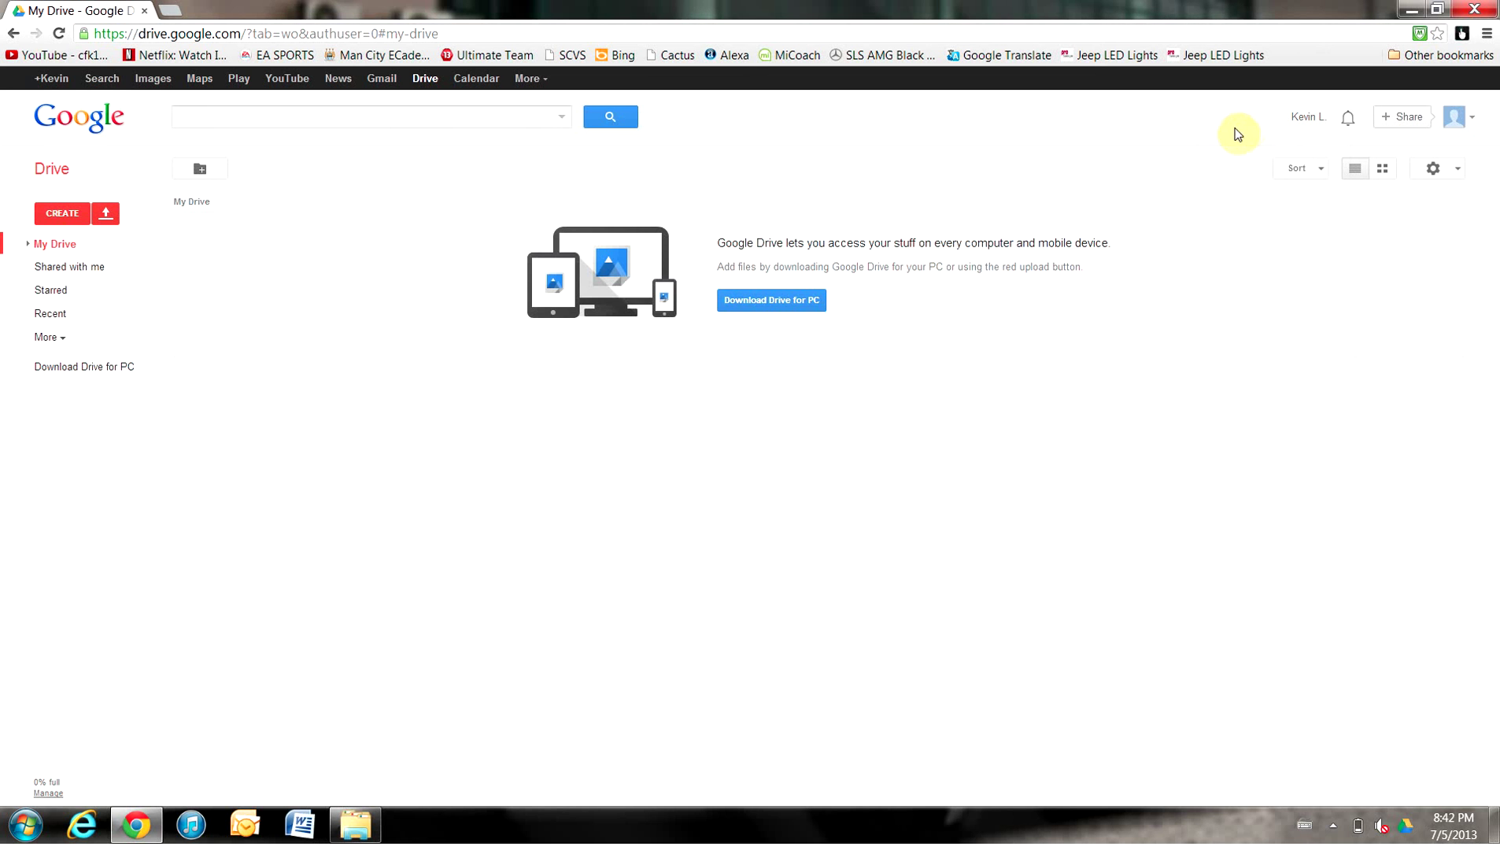
left_click(232, 35)
left_click(596, 551)
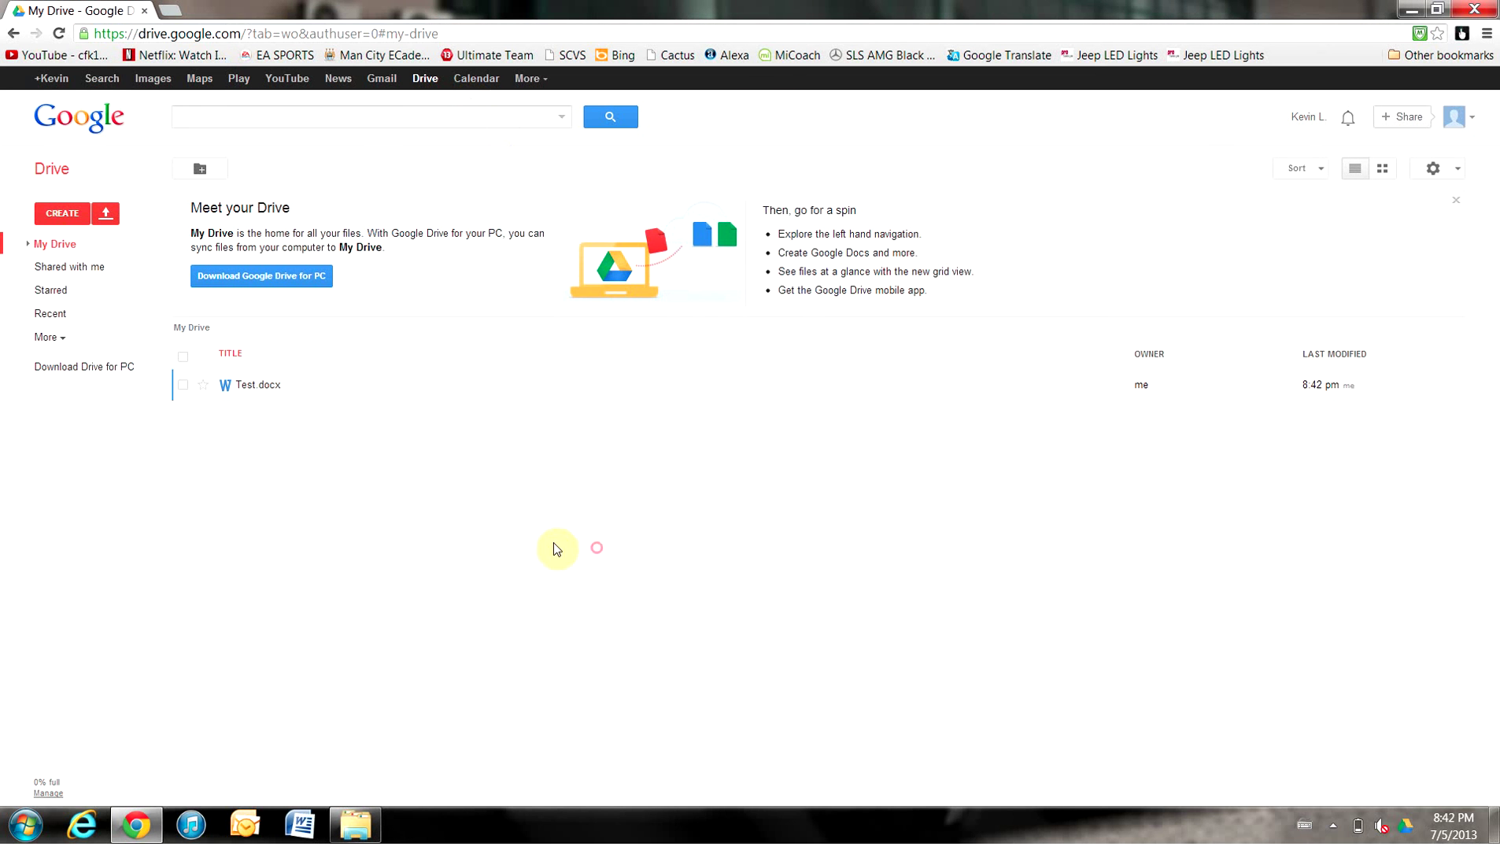
left_click(258, 385)
scroll(702, 424, "down", 2)
scroll(706, 422, "up", 2)
scroll(707, 421, "down", 2)
scroll(746, 431, "up", 2)
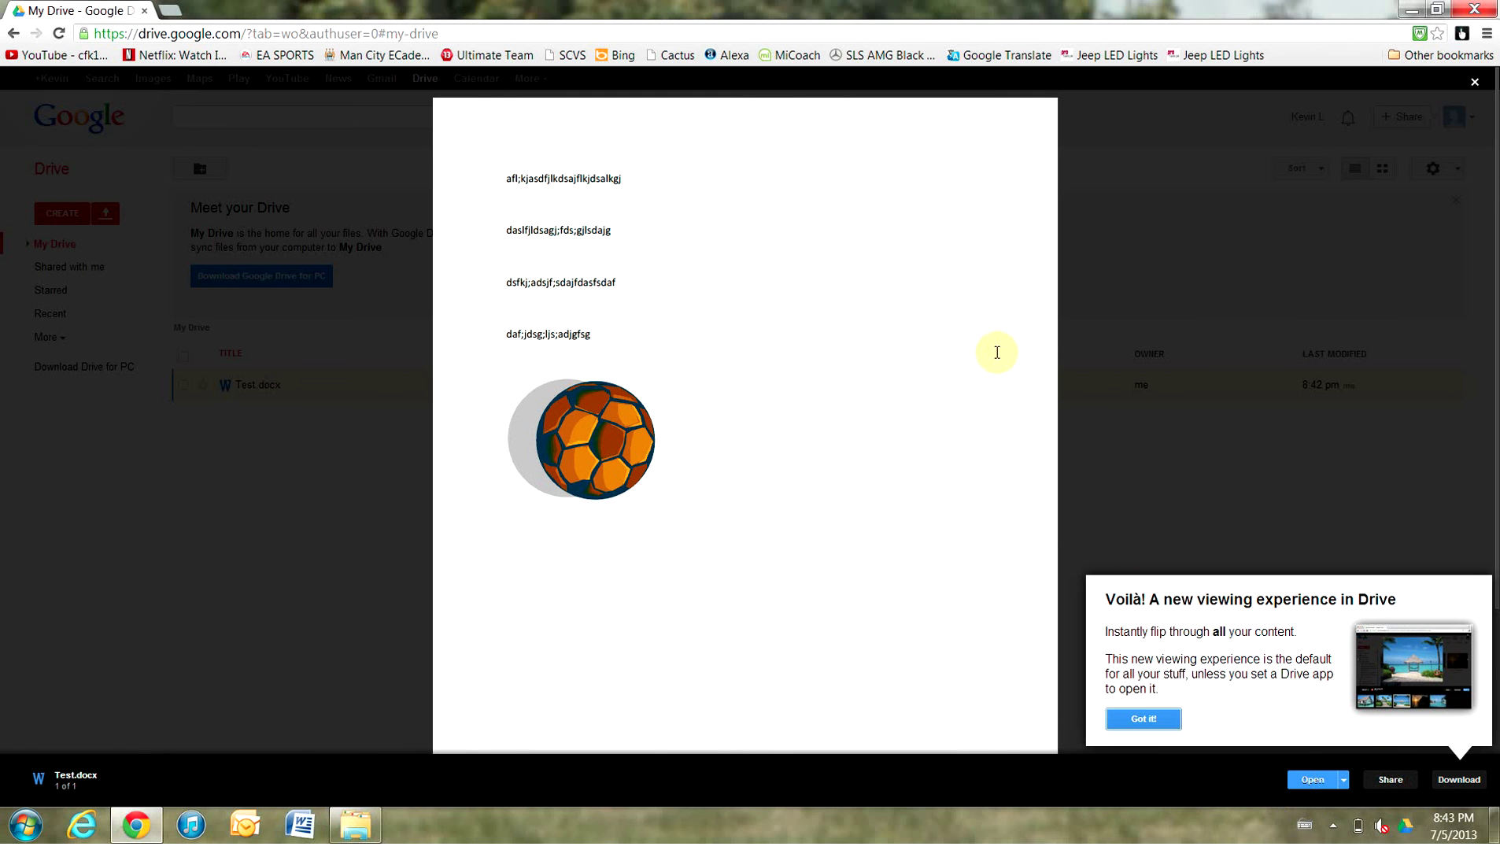
left_click(1474, 82)
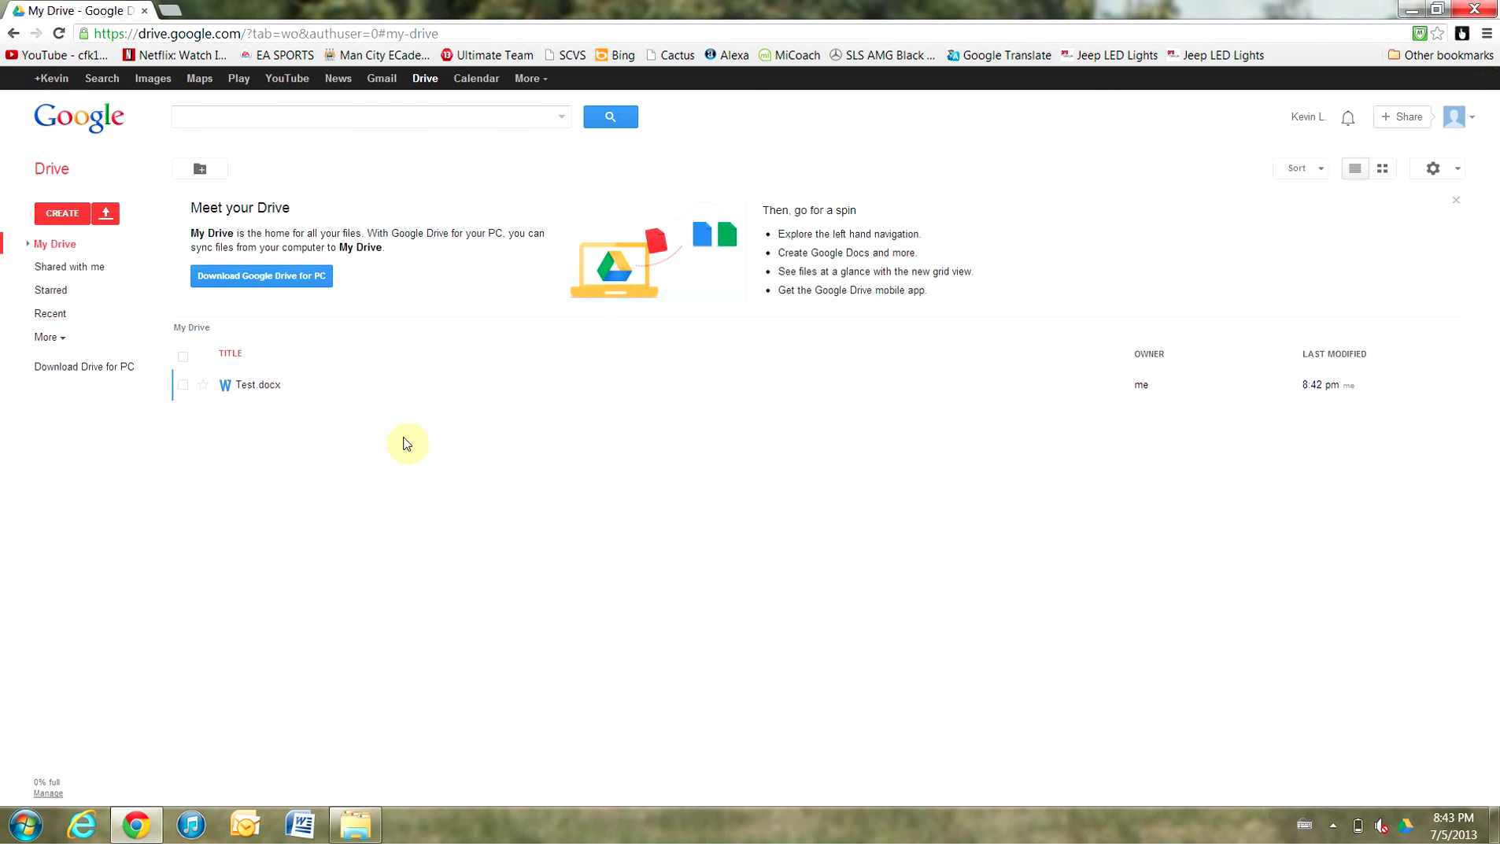